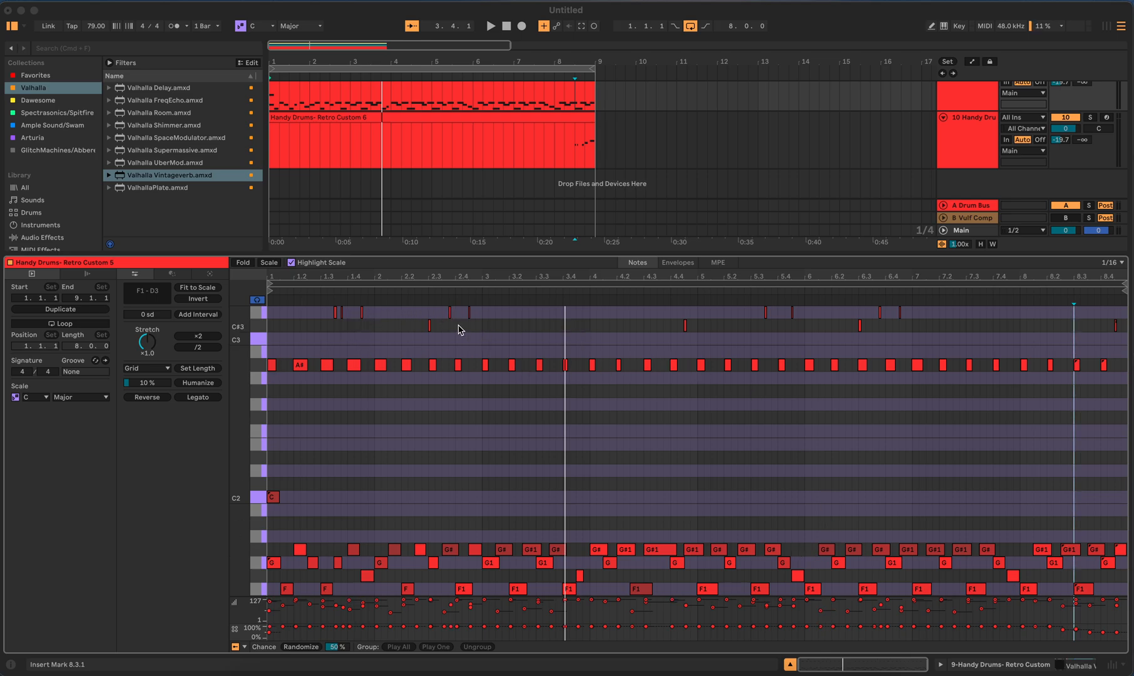
# Step: Arm the track 10 Handy Drums for recording and view its Handy Drums Retro Custom instrument window, closing it when done
pyautogui.click(525, 119)
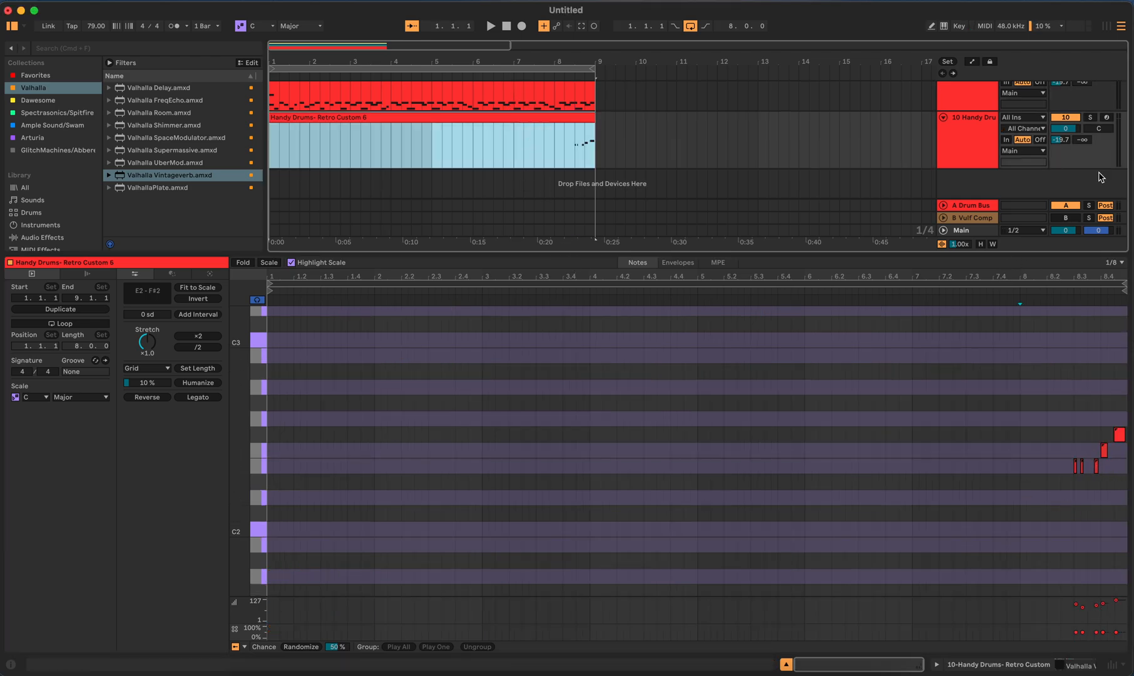
pyautogui.click(1106, 118)
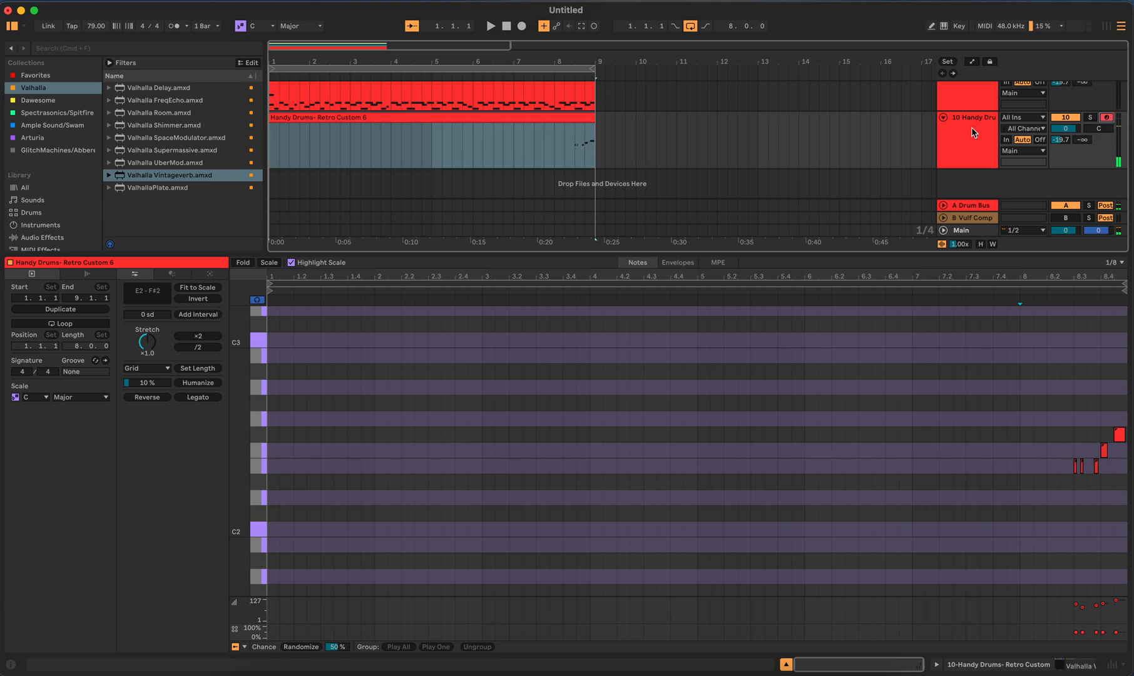
pyautogui.click(973, 132)
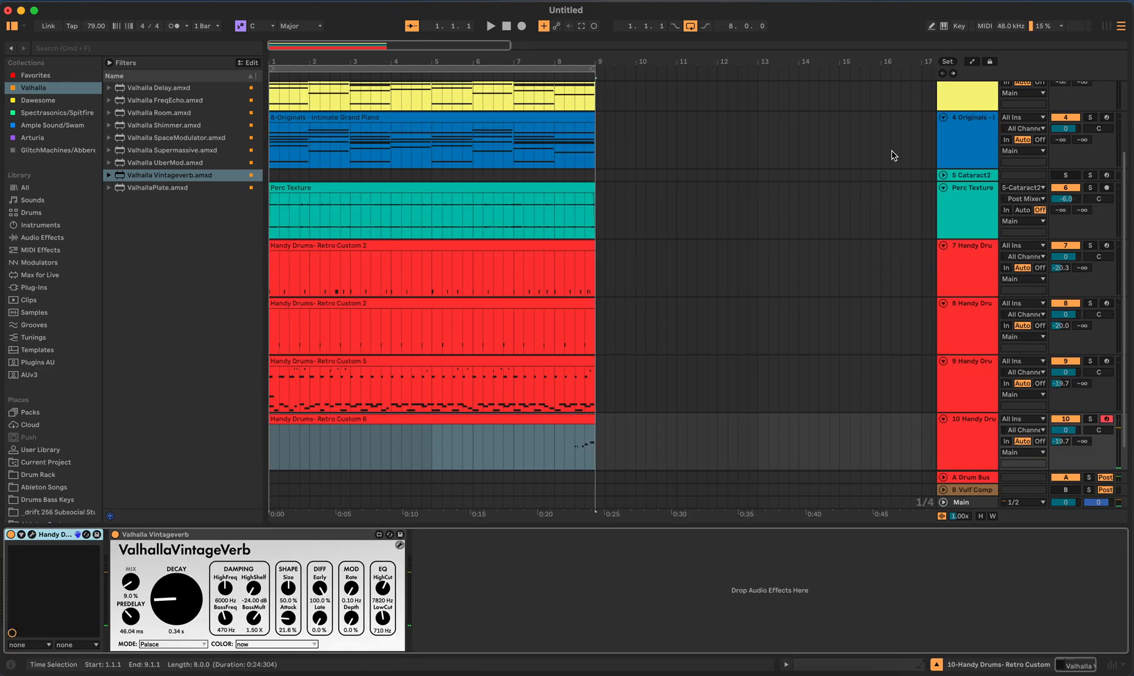
pyautogui.click(31, 535)
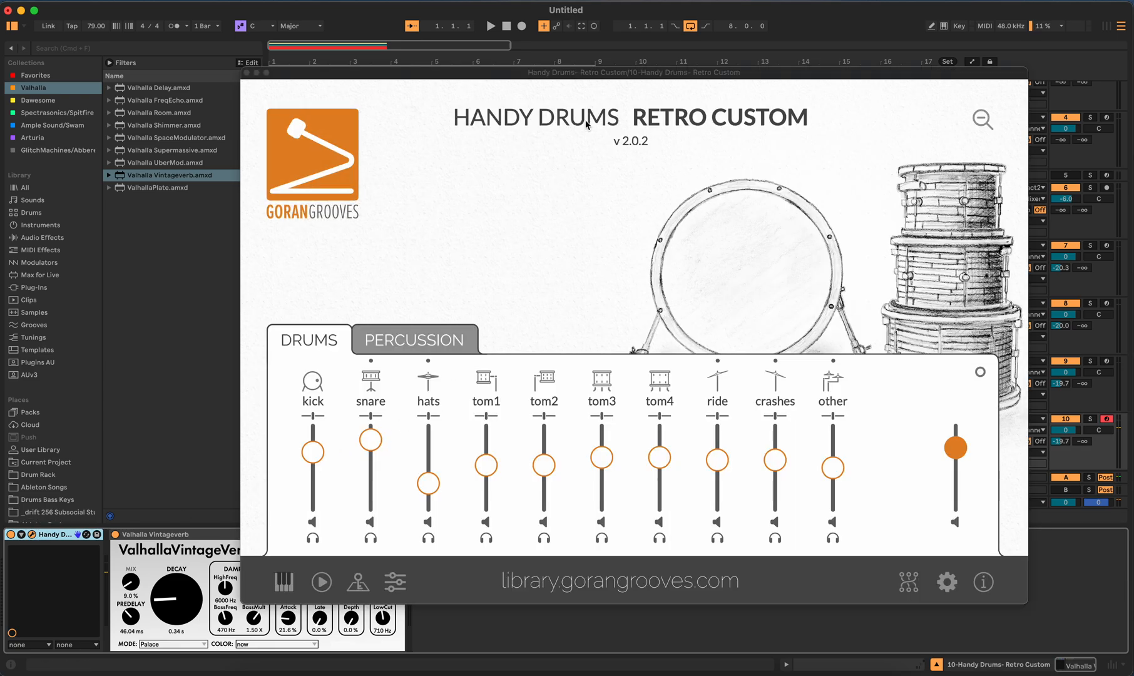
pyautogui.click(246, 73)
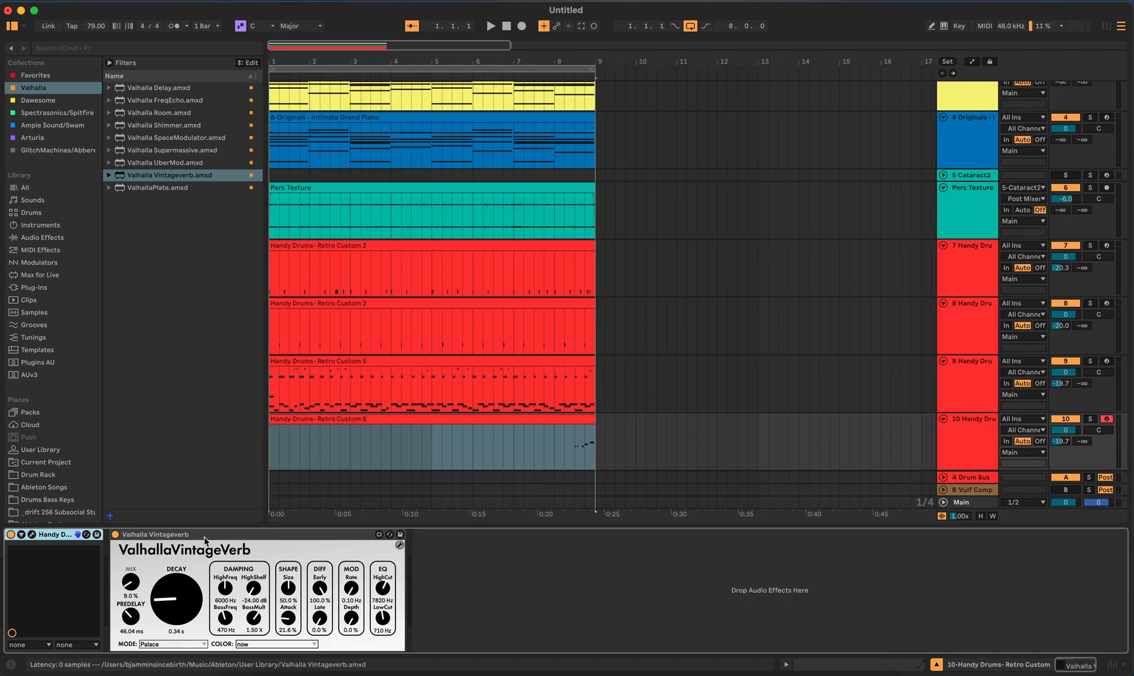
# Step: Inspect track 10's ValhallaVintageVerb settings and browse its preset list without changing the preset, closing the plug-in window when done
pyautogui.click(401, 546)
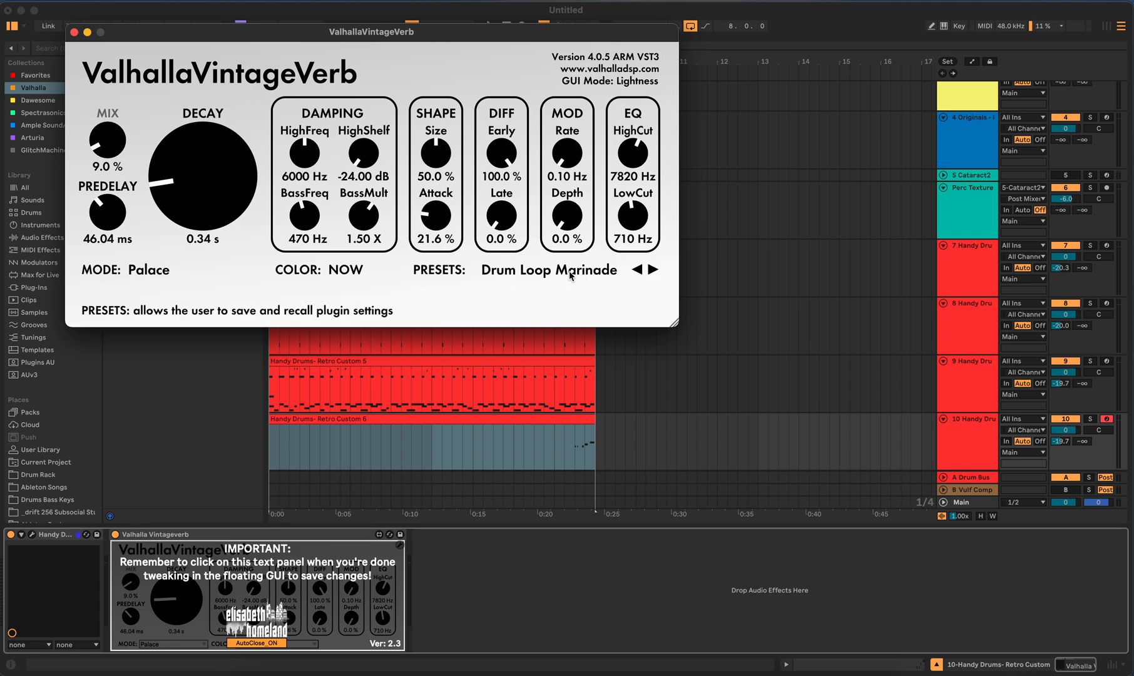
pyautogui.click(581, 271)
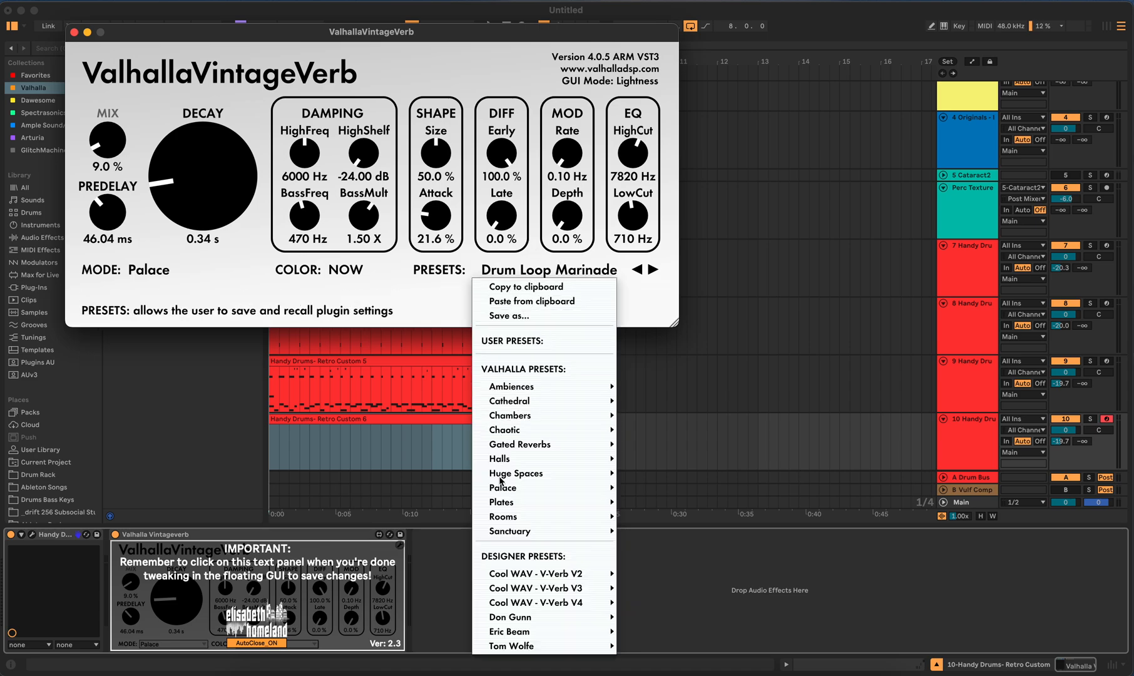
pyautogui.click(165, 40)
pyautogui.click(74, 32)
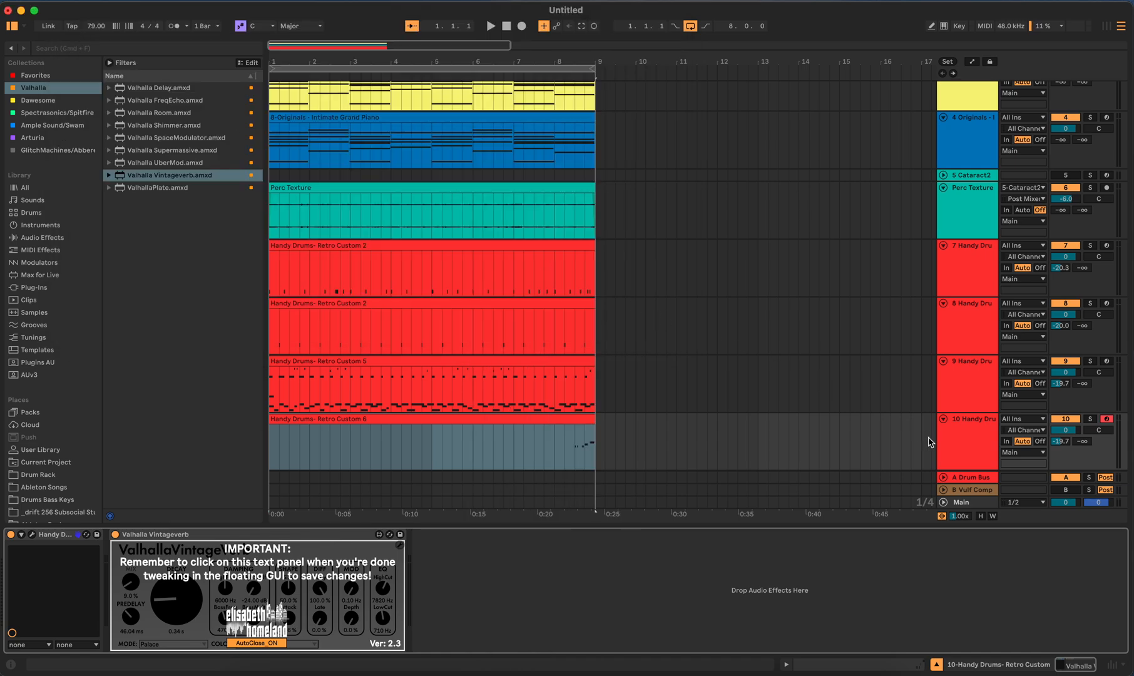
pyautogui.scroll(-1, 865, 439)
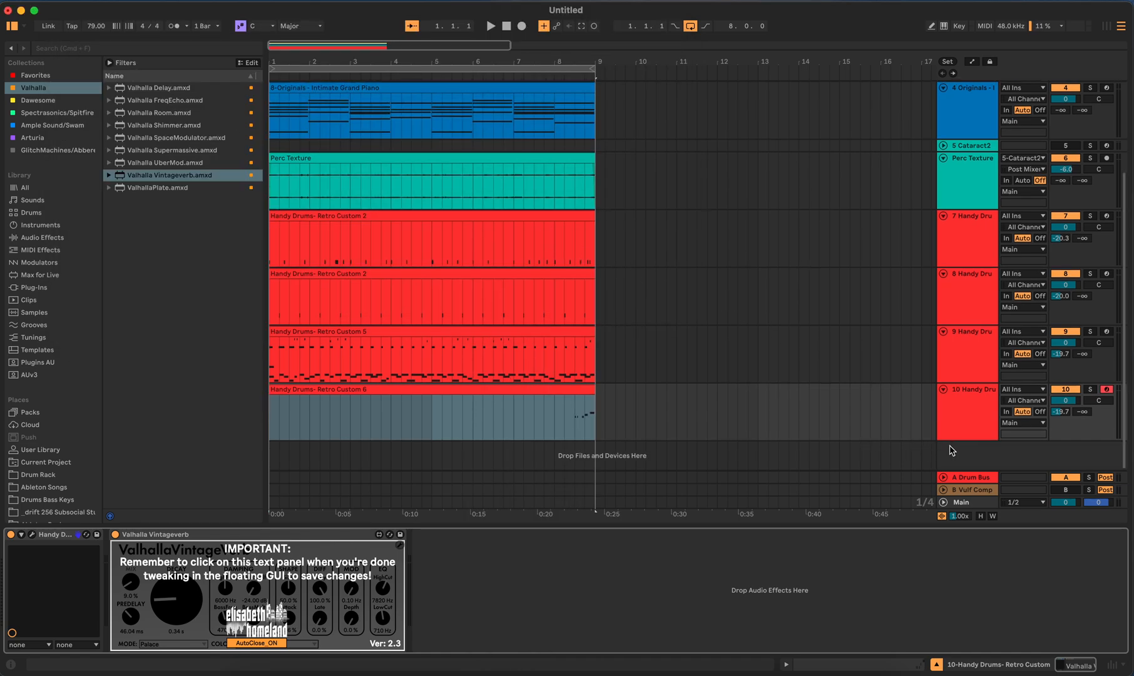
# Step: Show the A Drum Bus return's devices and view its ValhallaVintageVerb settings, closing the plug-in window when done
pyautogui.click(890, 480)
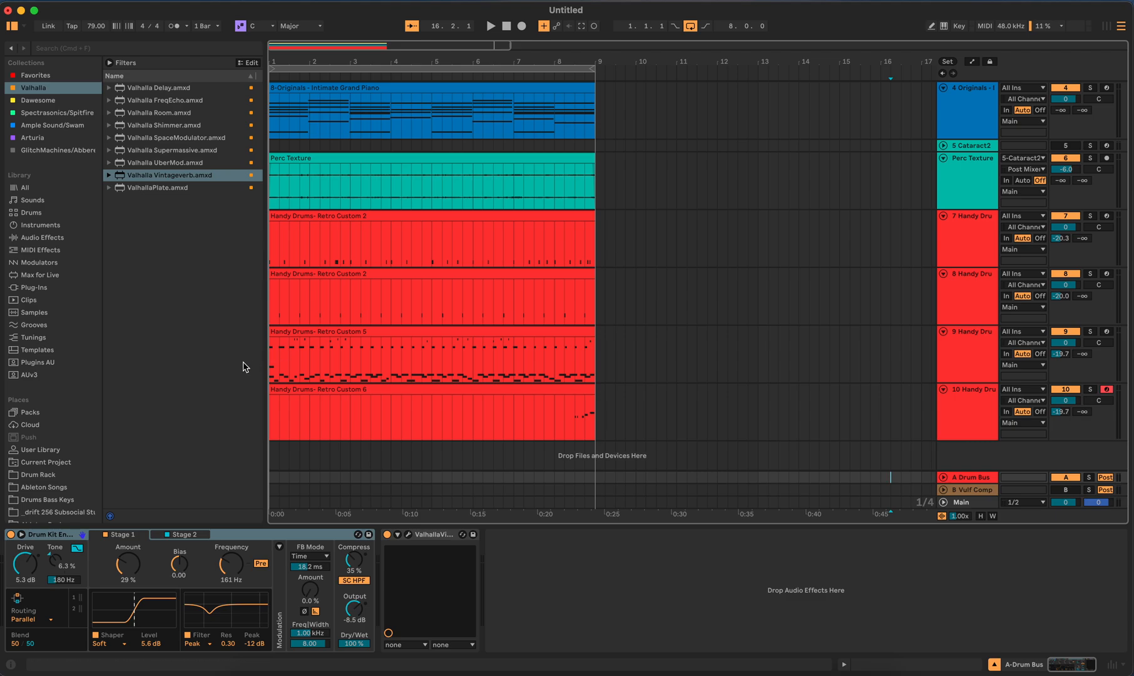
pyautogui.click(408, 536)
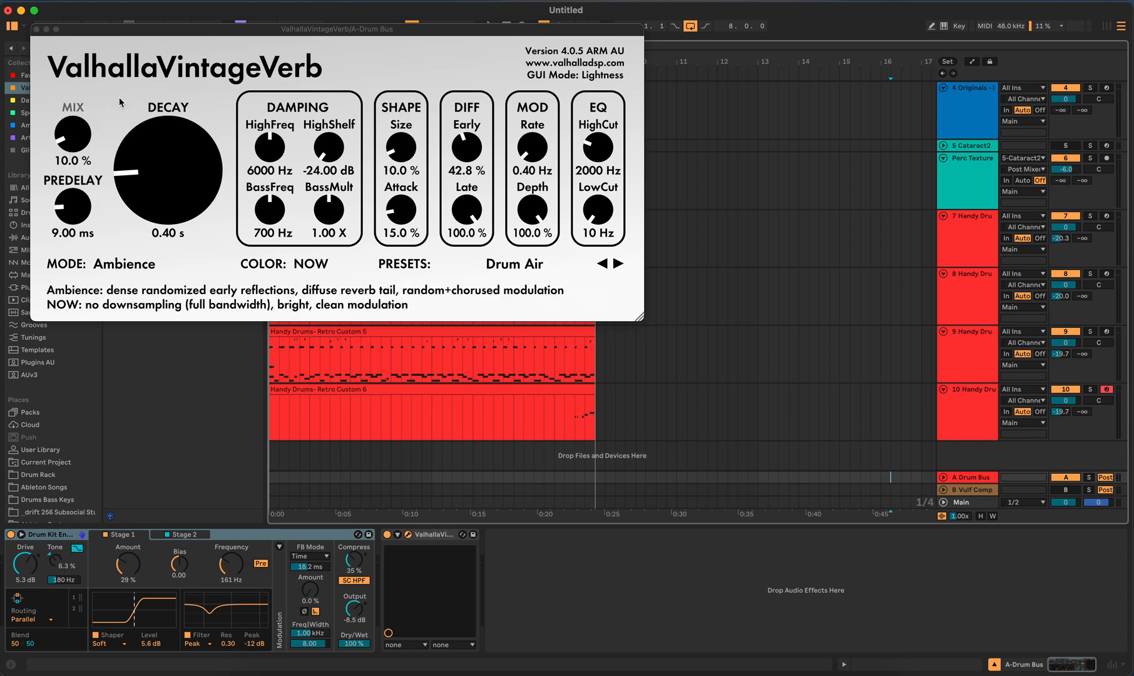
pyautogui.click(36, 29)
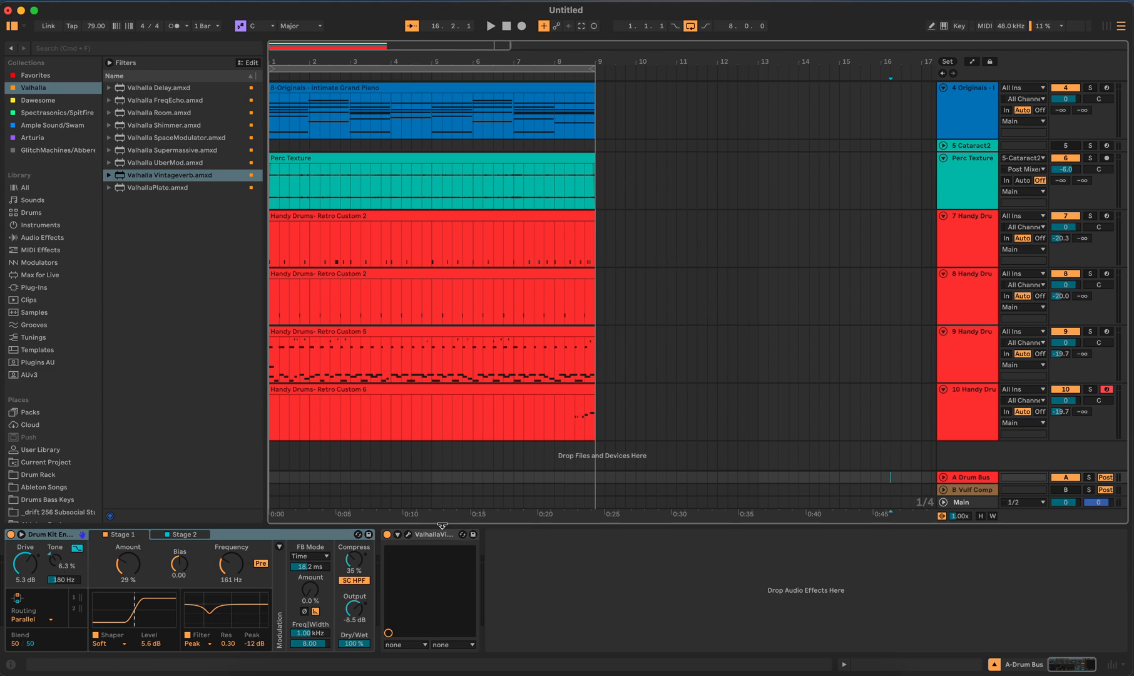
# Step: Open the Handy Drums- Retro Custom 5 clip on track 9 in the note editor
pyautogui.click(610, 396)
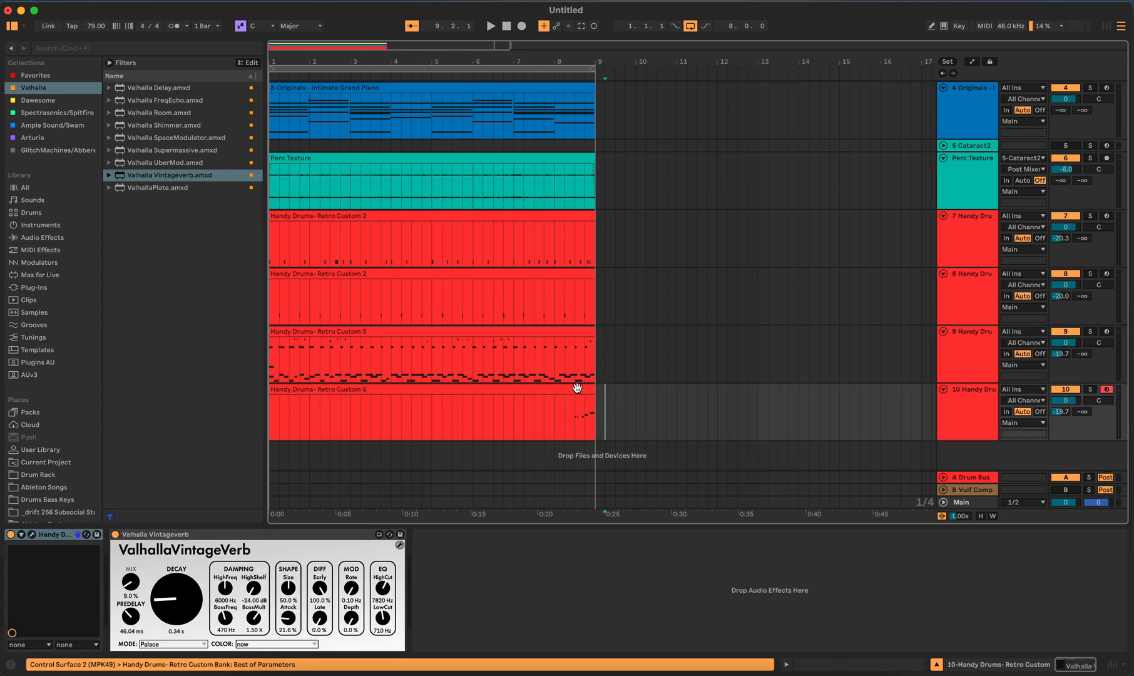
pyautogui.click(549, 333)
pyautogui.doubleClick(548, 333)
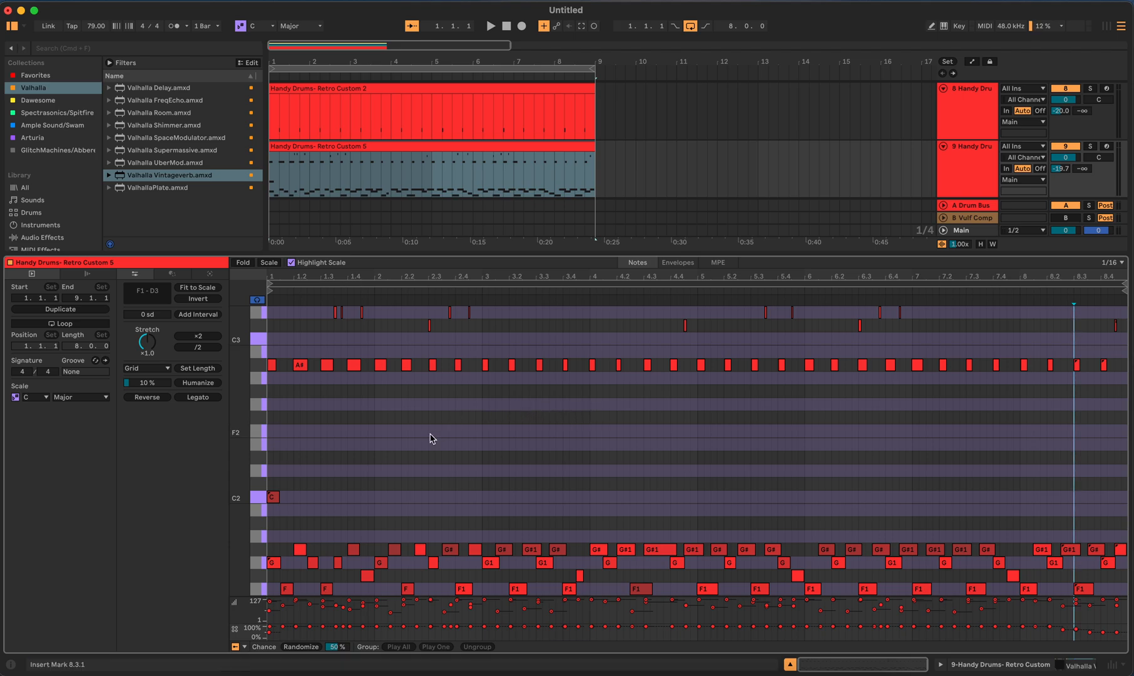
# Step: Hide the Chance lane beneath the clip's notes and show it again
pyautogui.click(245, 647)
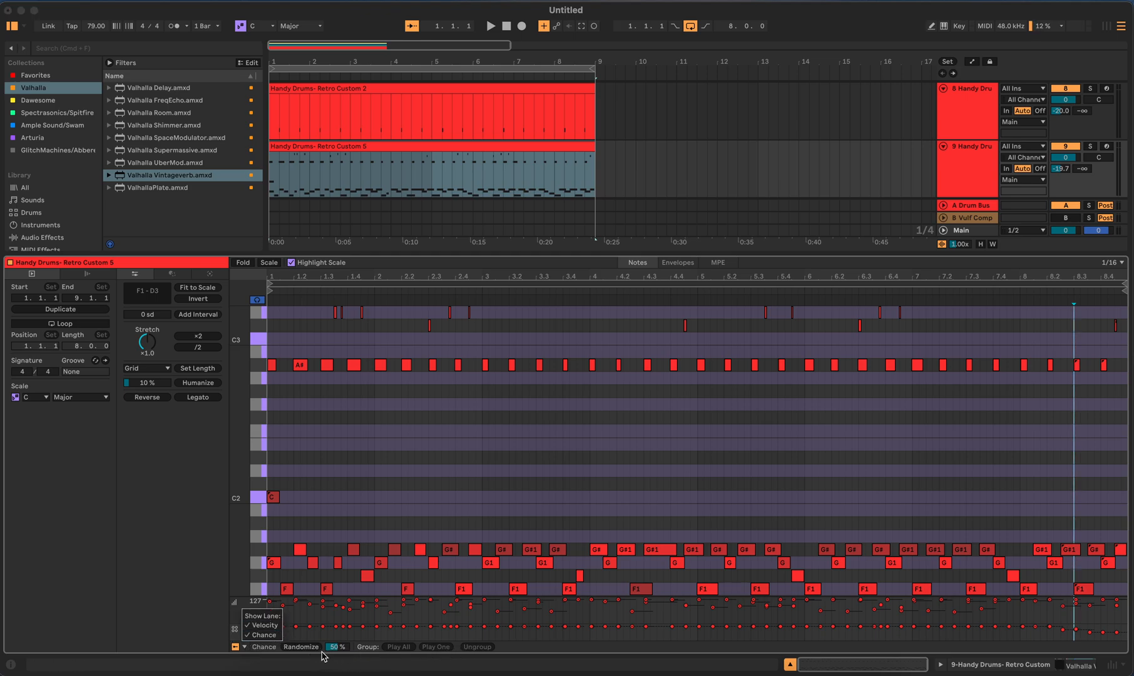
pyautogui.click(263, 649)
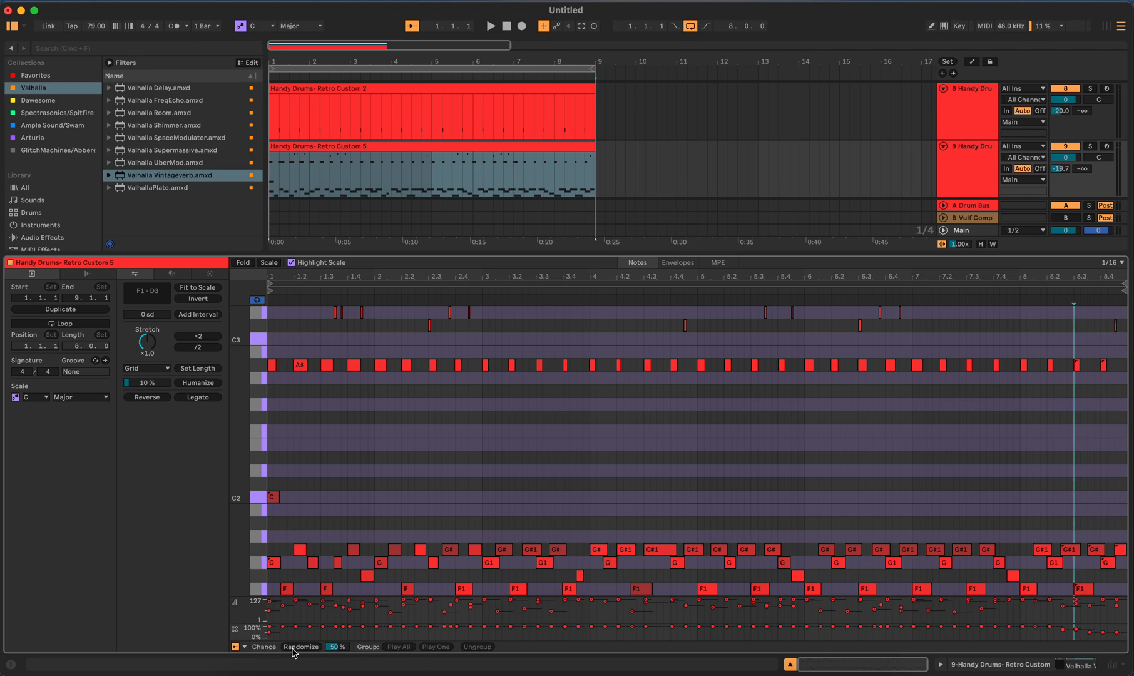
pyautogui.click(245, 647)
pyautogui.click(263, 634)
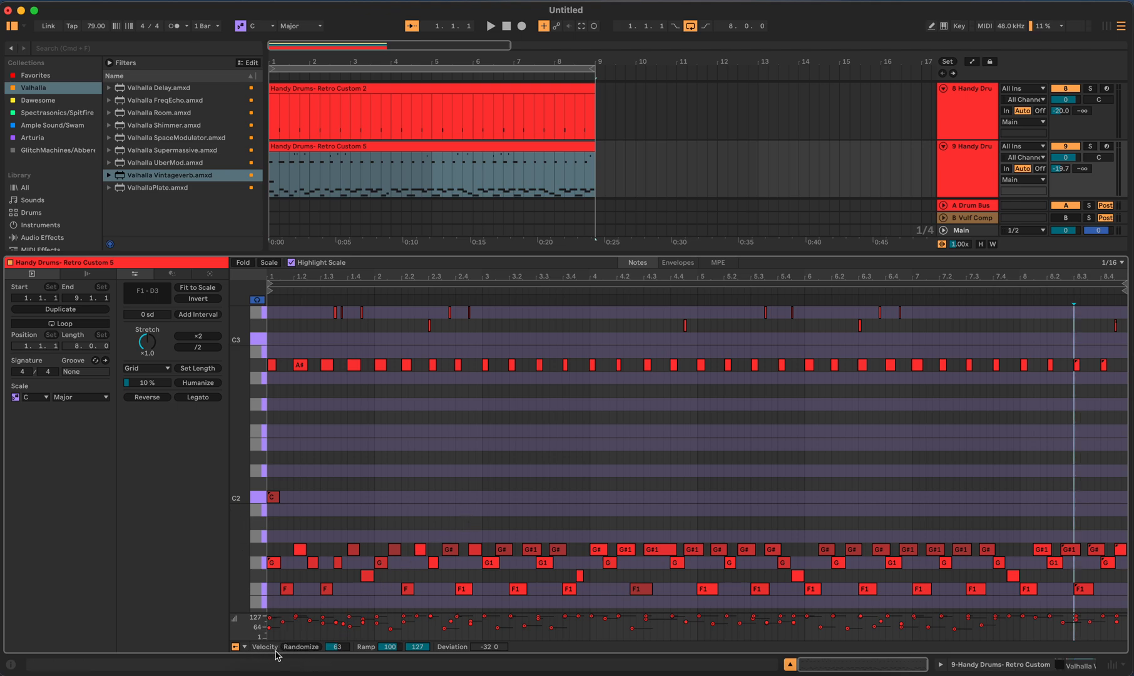
pyautogui.click(245, 646)
pyautogui.click(258, 635)
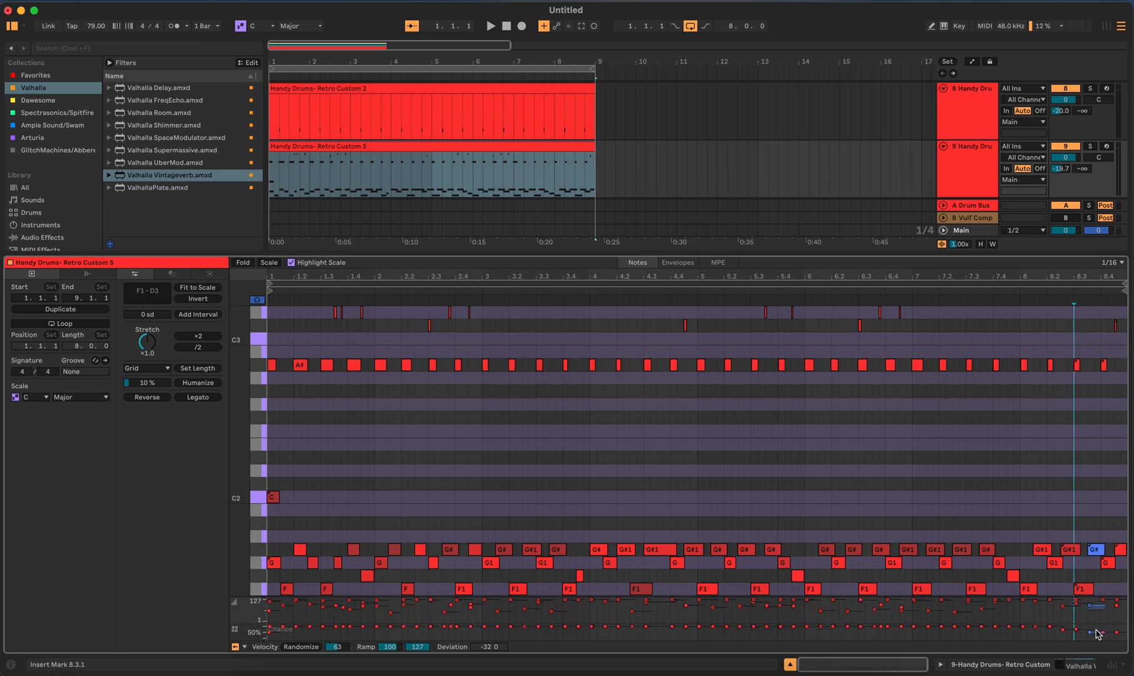
# Step: Inspect the chance markers of the notes at the end of bar 8 and select the clip's C2 note
pyautogui.click(1077, 634)
pyautogui.click(1090, 632)
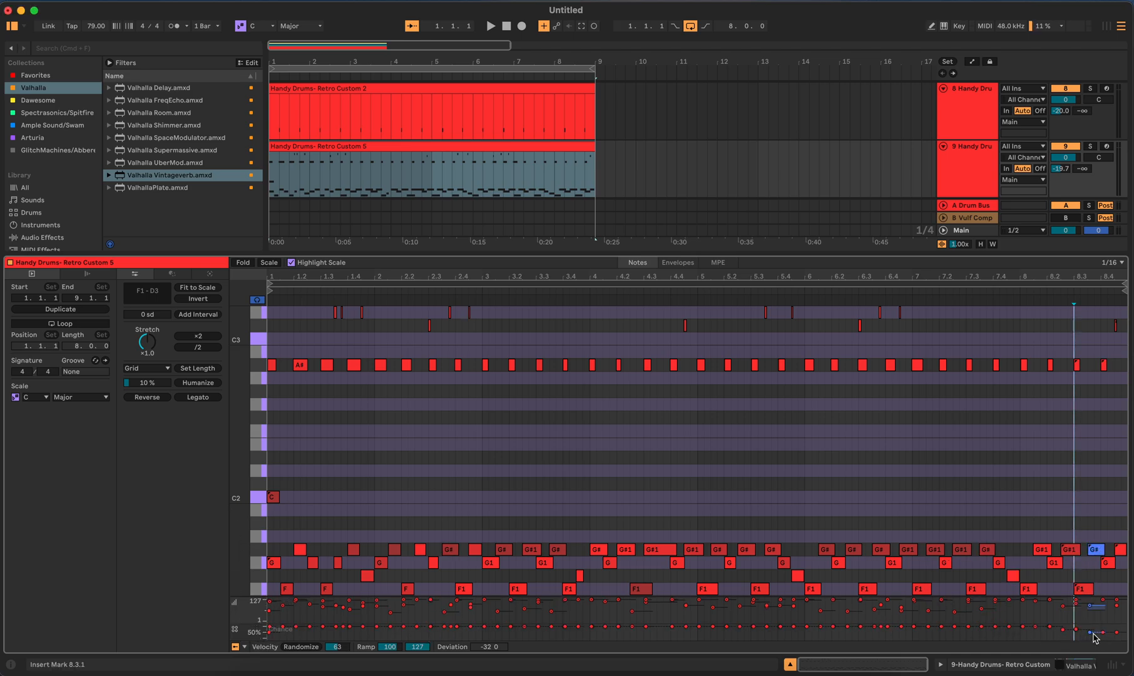
pyautogui.click(1102, 633)
pyautogui.click(256, 497)
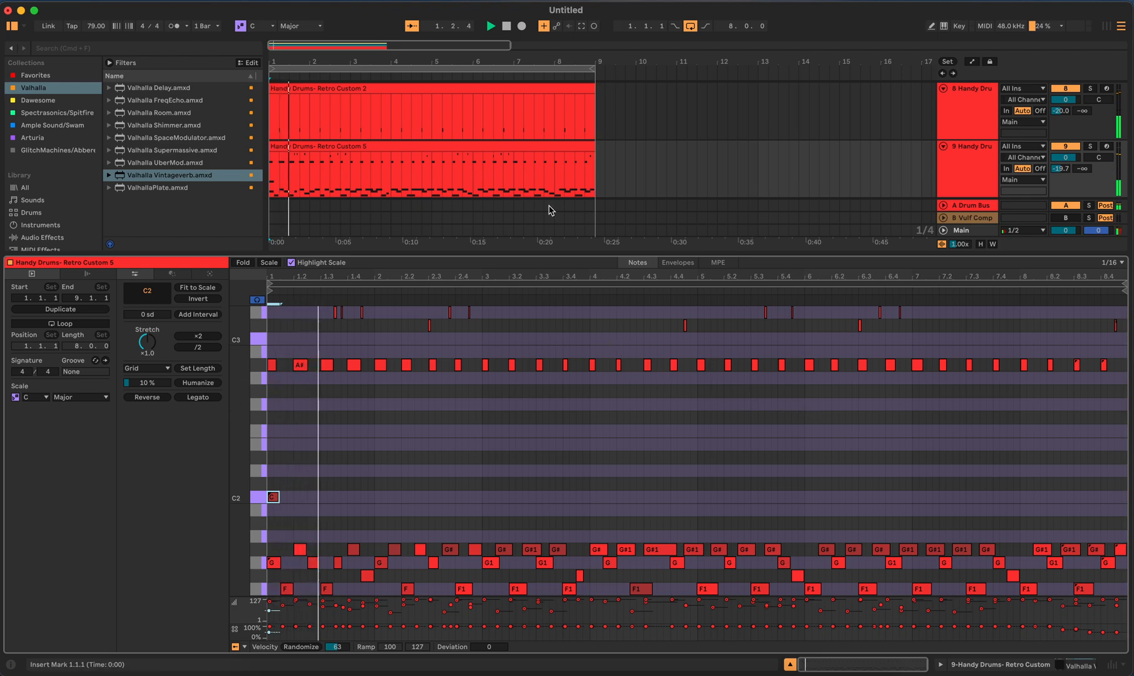
# Step: Open the Handy Drums- Retro Custom 6 clip on track 10 and select all its fill notes from E2 to F#2
pyautogui.scroll(-3, 578, 139)
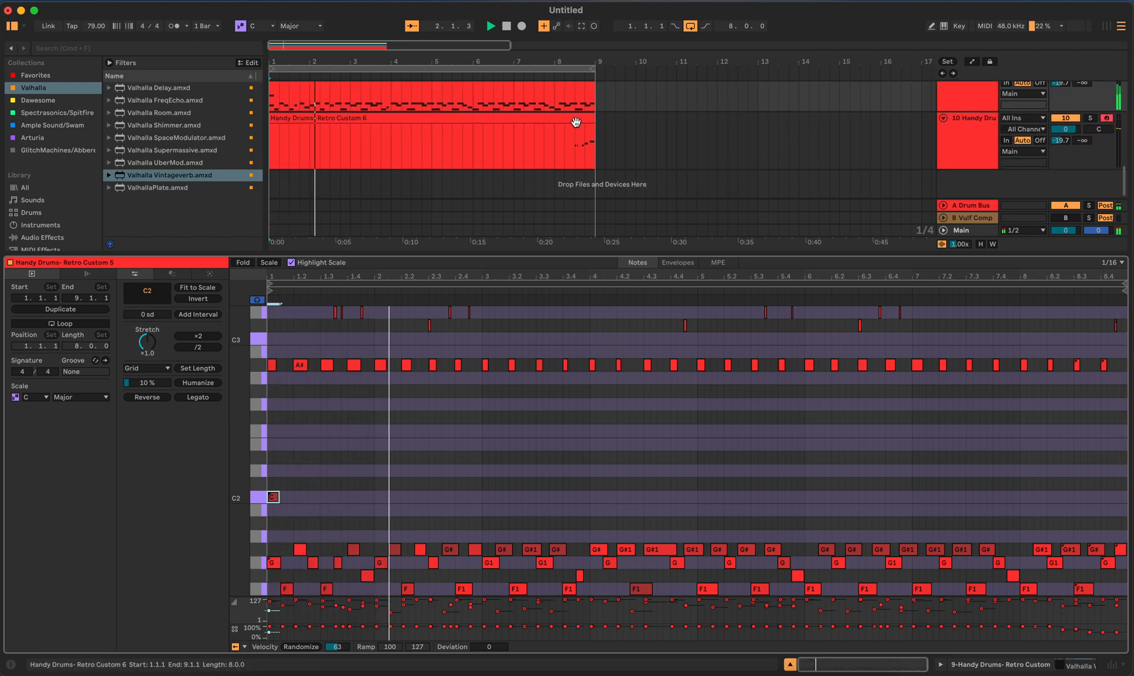
pyautogui.click(577, 119)
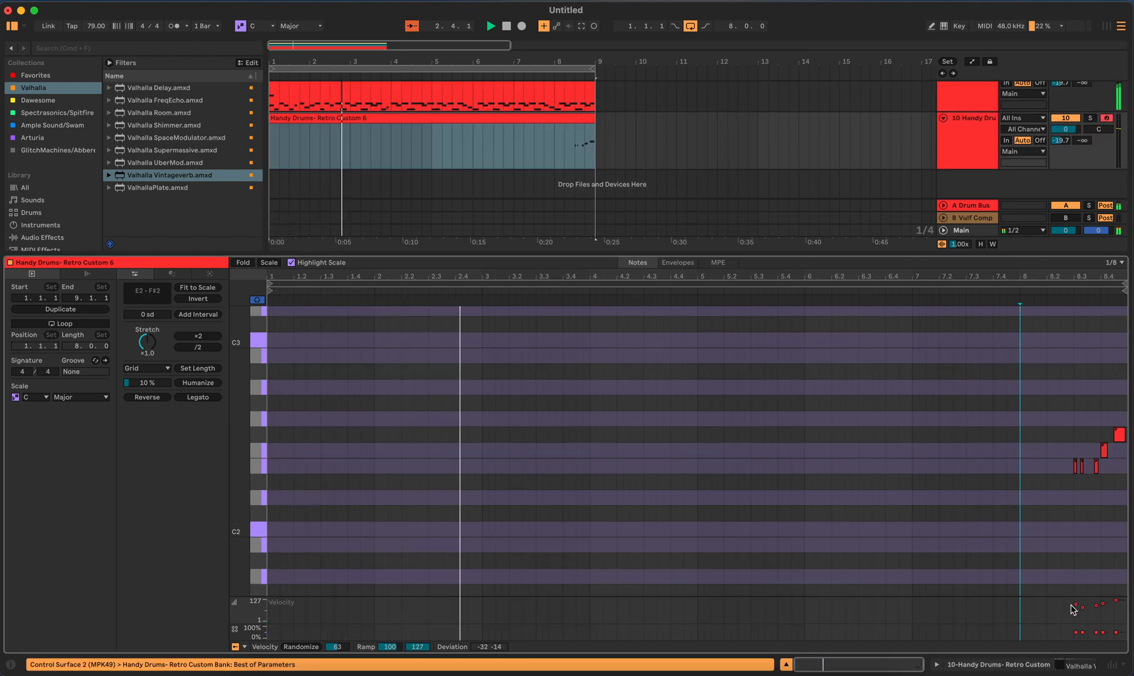
pyautogui.moveTo(1063, 401); pyautogui.dragTo(1129, 495)
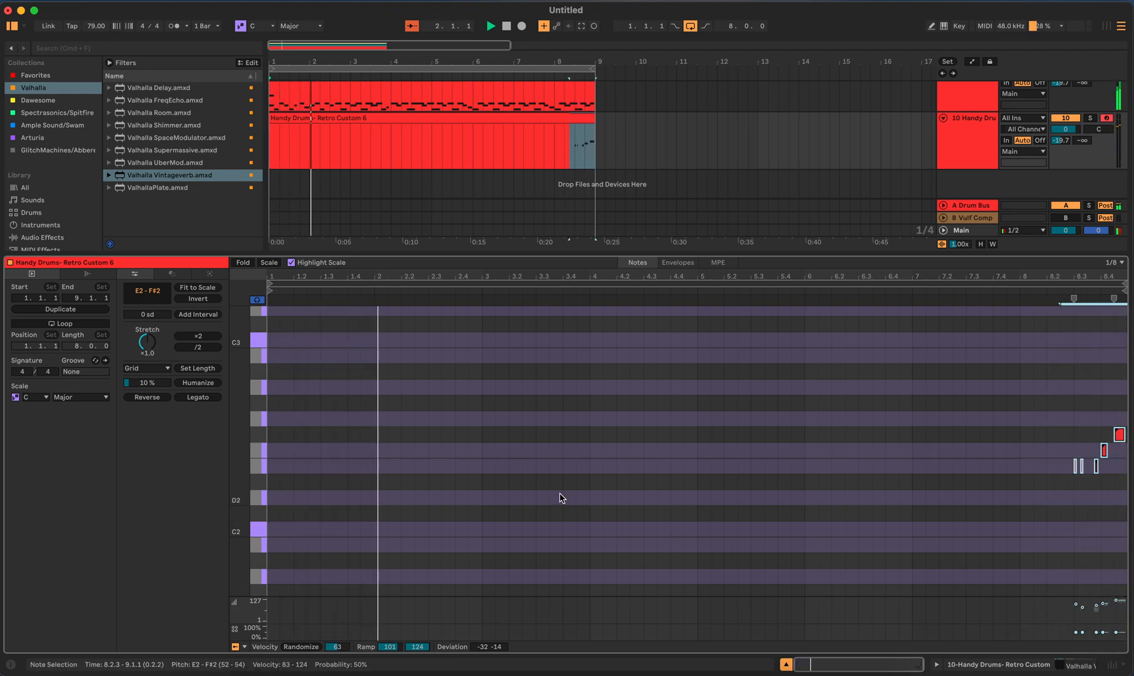
# Step: Stop playback and select the chance markers of all fill notes at the end of the Retro Custom 6 clip
pyautogui.click(506, 26)
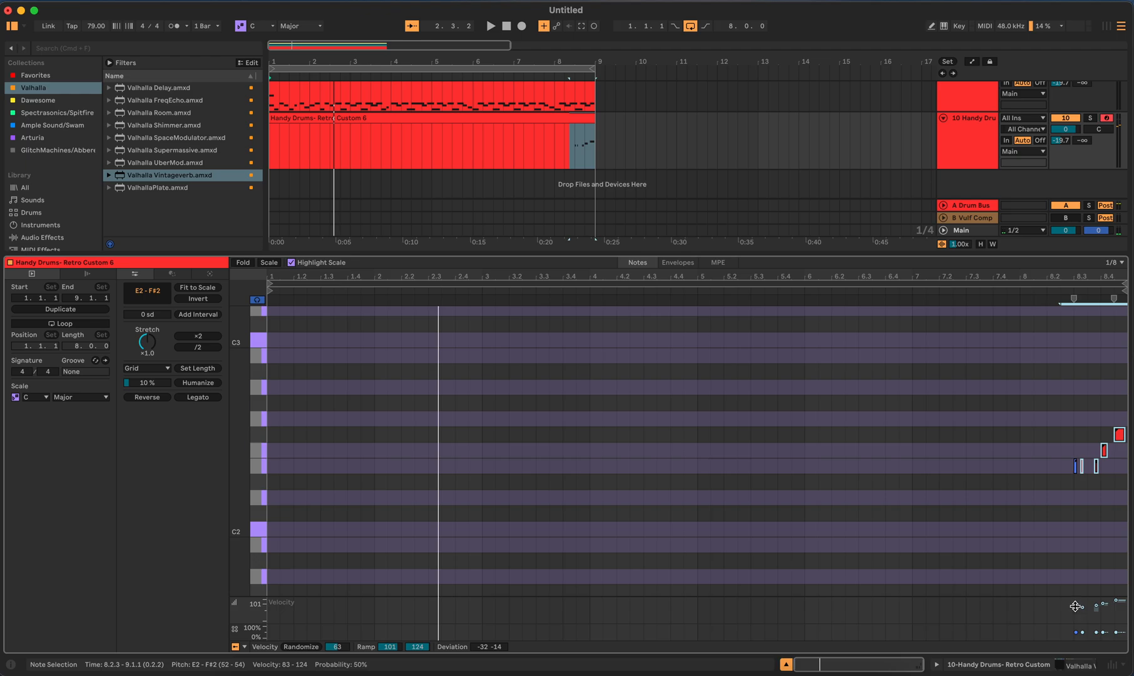
pyautogui.click(1076, 633)
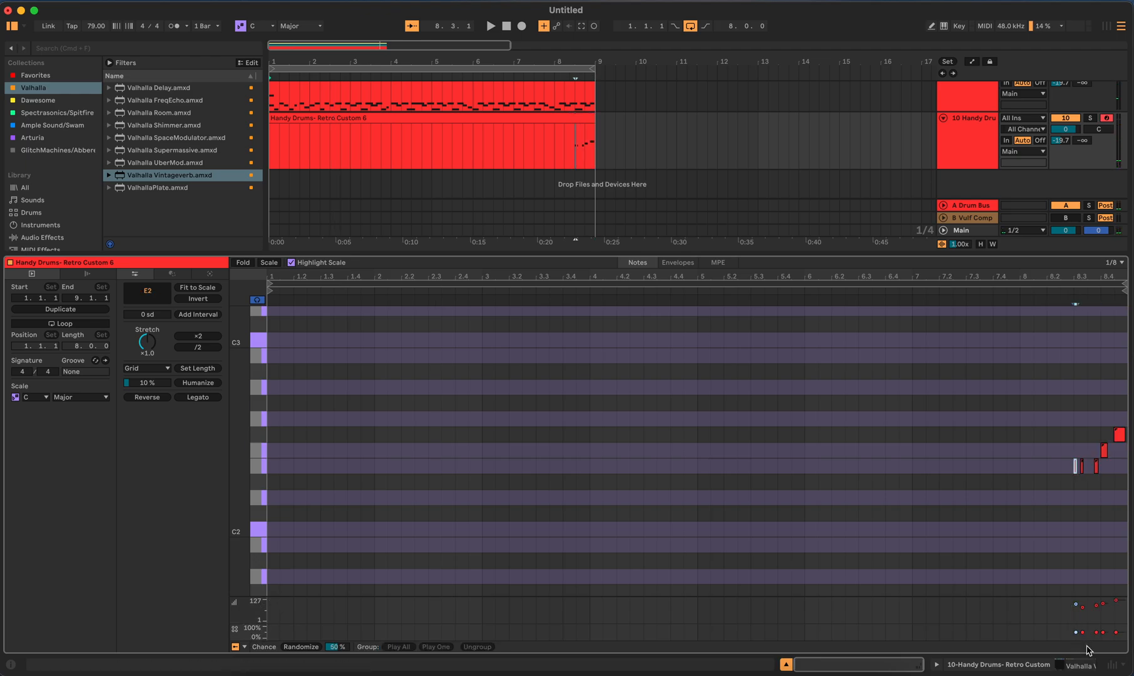
pyautogui.moveTo(1068, 631); pyautogui.dragTo(1132, 639)
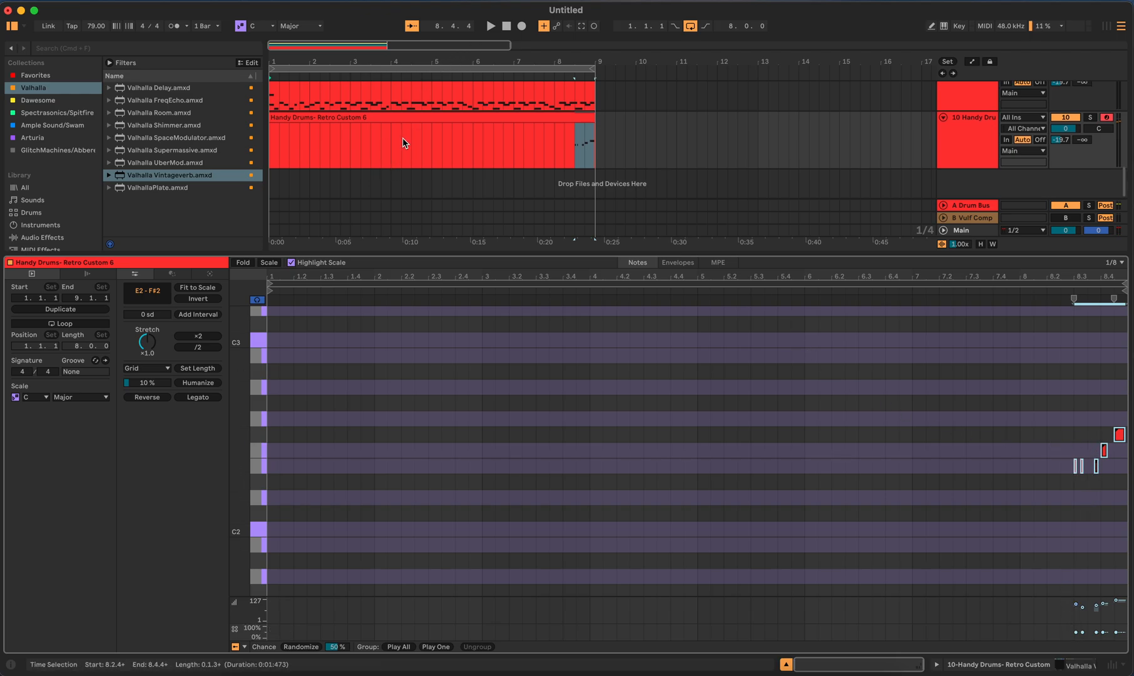
# Step: Reopen the Handy Drums- Retro Custom 5 clip and select the C2 note at its start to inspect its probability
pyautogui.scroll(3, 391, 118)
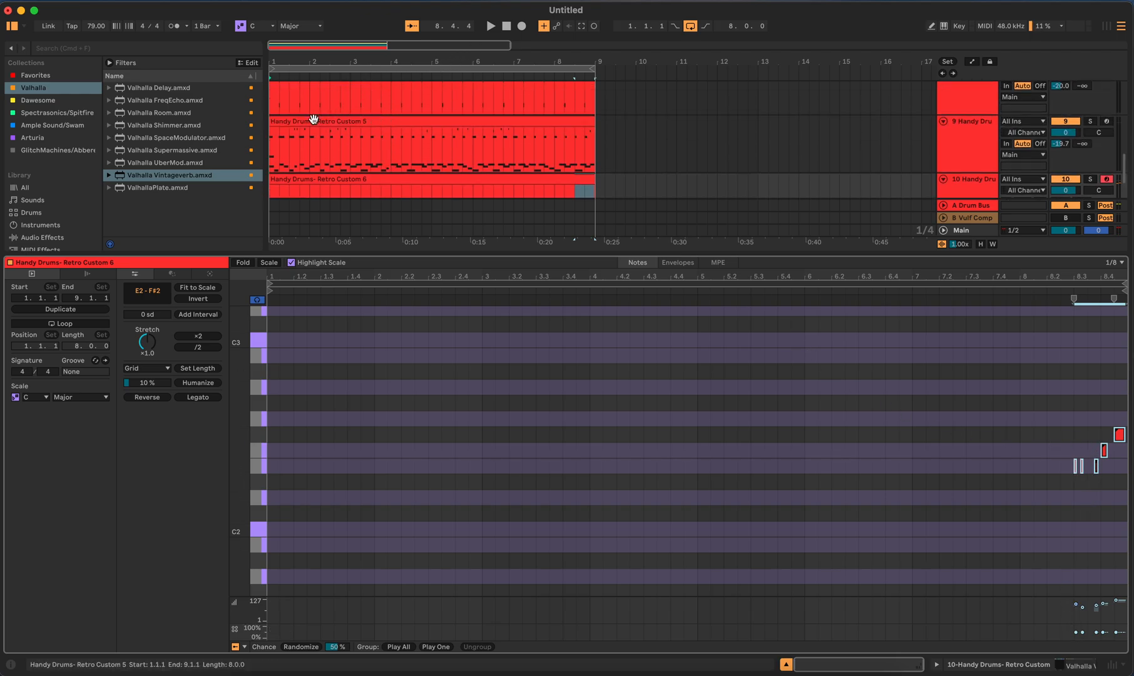
pyautogui.click(314, 119)
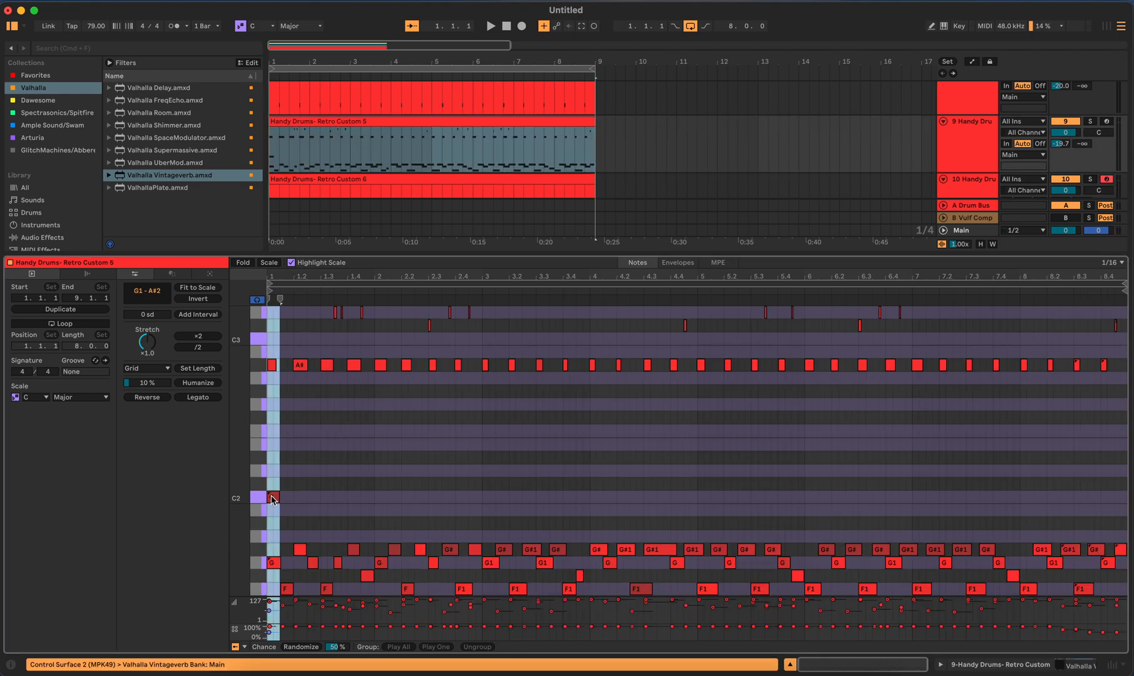
pyautogui.click(273, 498)
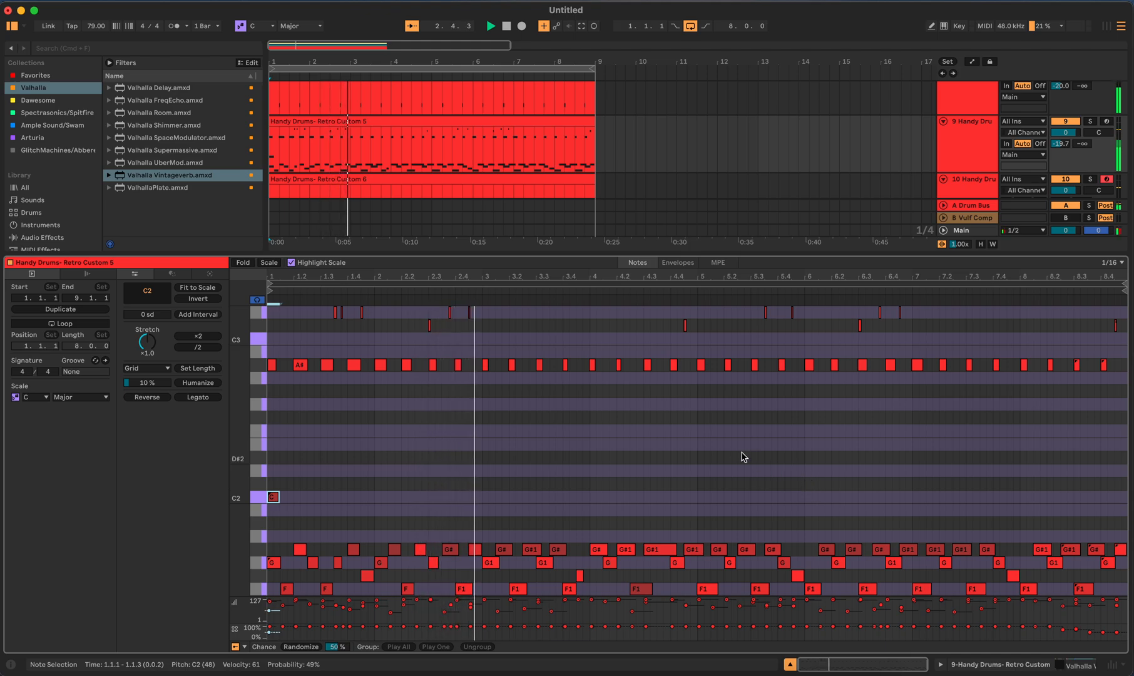
# Step: Bring the track 10 clip into view, stop playback and return the play position to 1.1.1
pyautogui.scroll(-2, 654, 162)
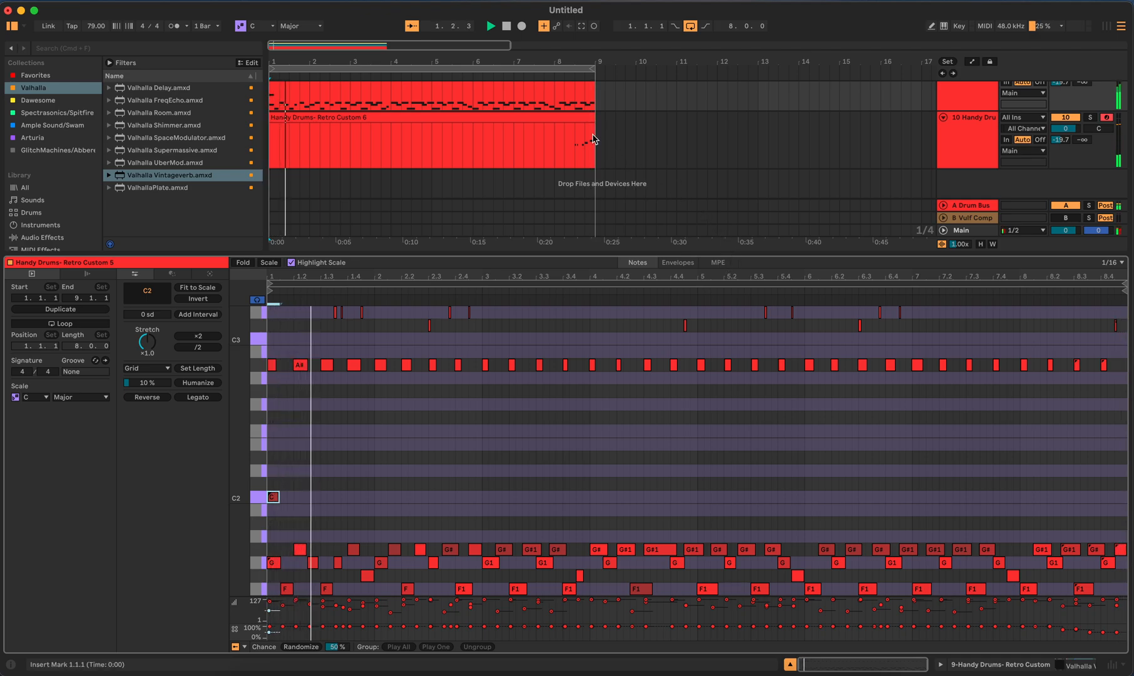
pyautogui.click(503, 26)
pyautogui.click(503, 27)
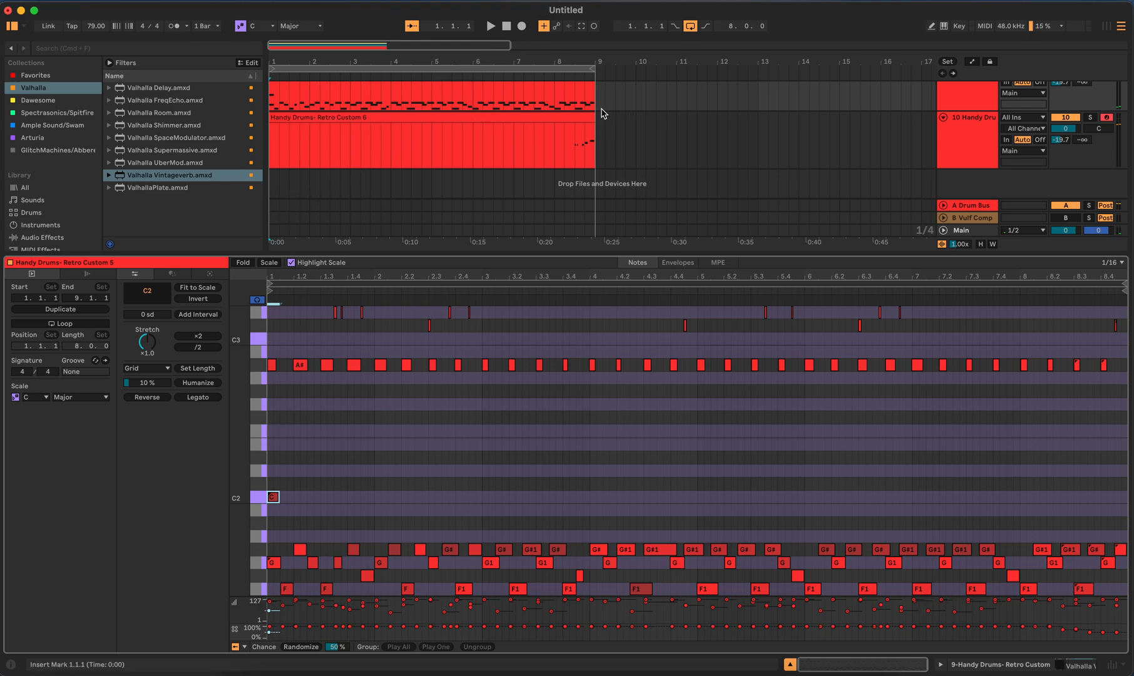
# Step: Look over the Handy Drums tracks and switch from the note editor to track 9's device chain
pyautogui.scroll(3, 599, 118)
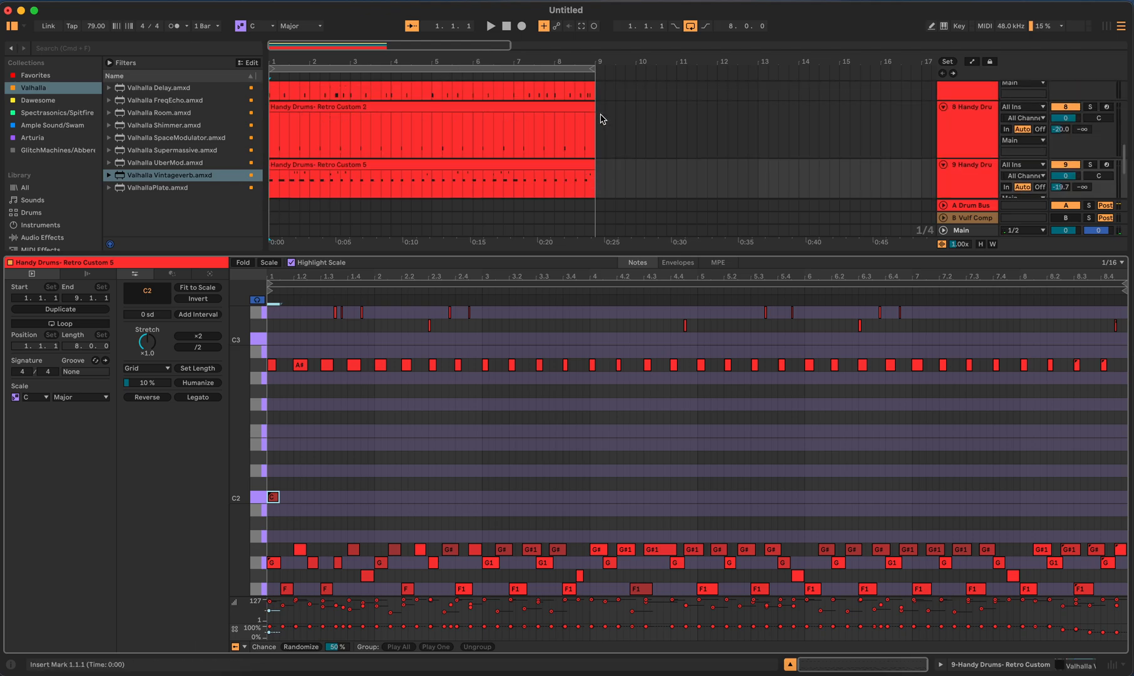
pyautogui.scroll(-2, 602, 118)
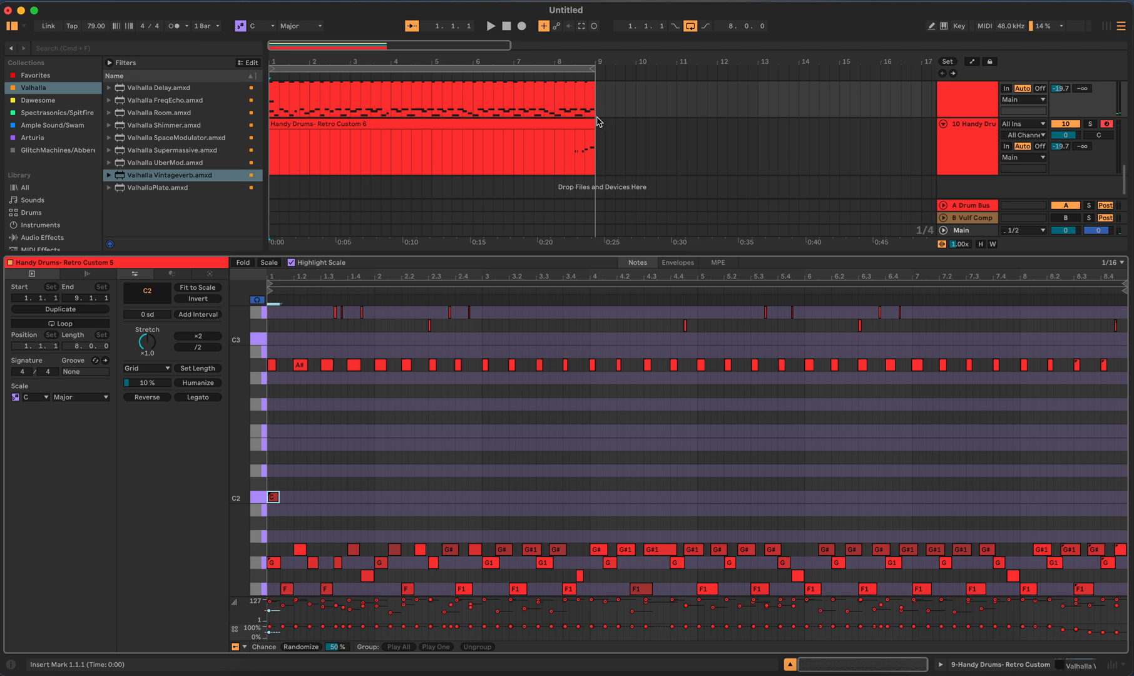
pyautogui.scroll(3, 598, 120)
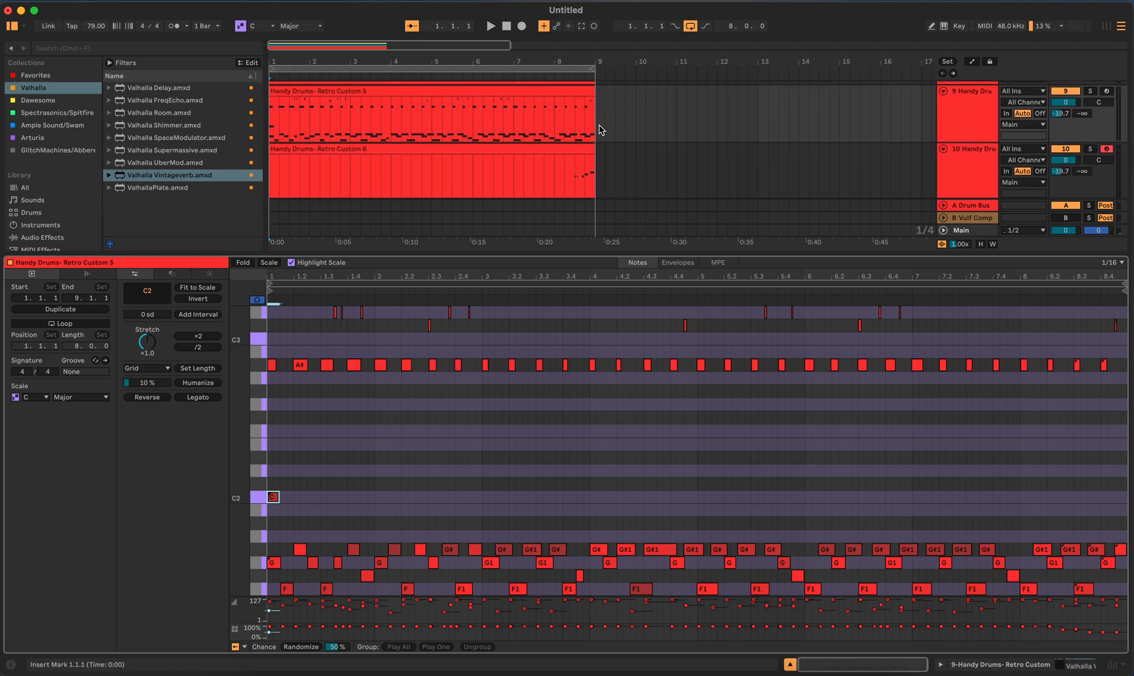
pyautogui.scroll(-1, 606, 129)
pyautogui.hotkey('shift', 'Tab')
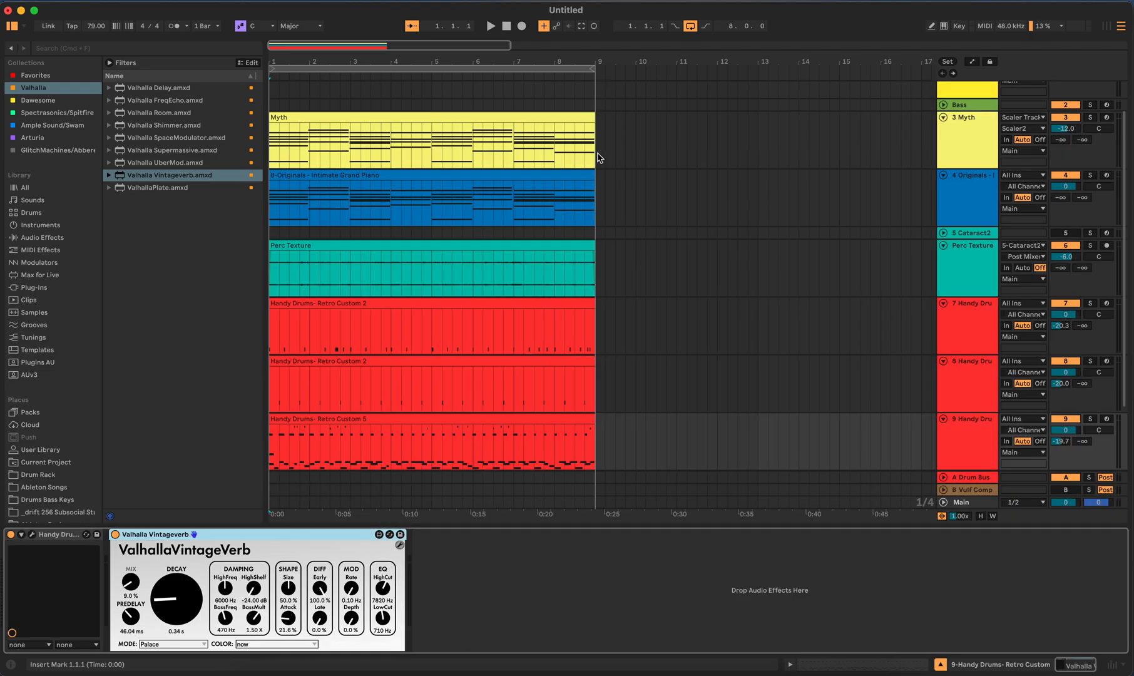
# Step: Fold Handy Drums tracks 7 to 10 and duplicate all clips of the eight-bar loop so the copies start at bar 9
pyautogui.moveTo(586, 143); pyautogui.dragTo(236, 449)
pyautogui.scroll(-3, 321, 375)
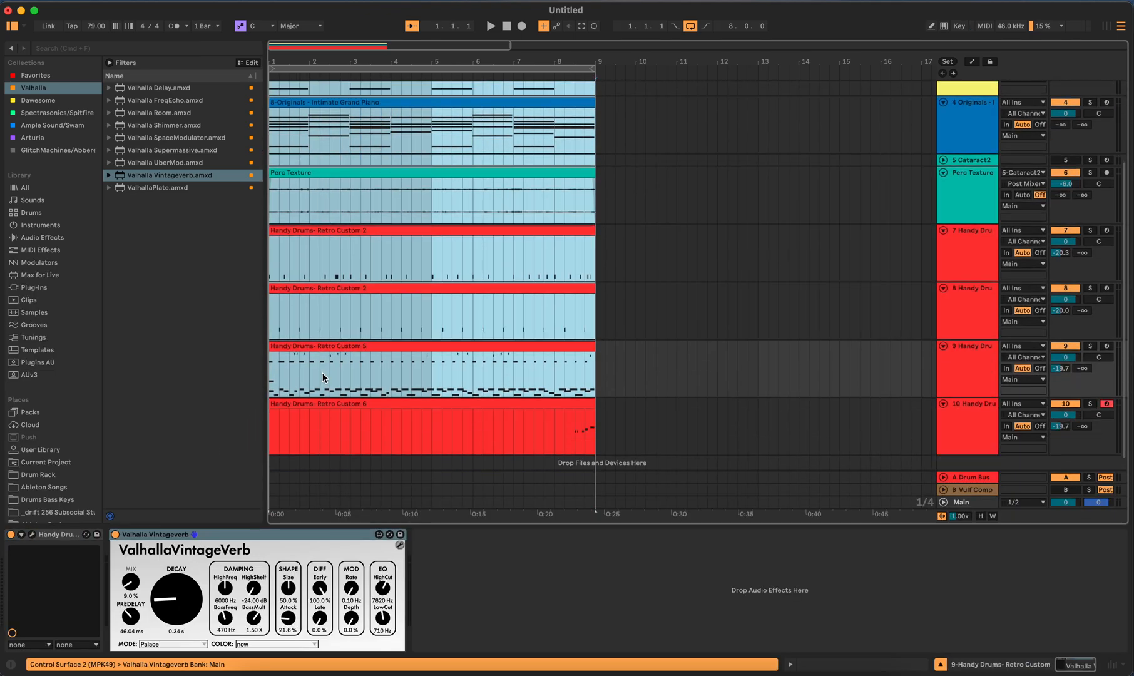
pyautogui.scroll(1, 431, 348)
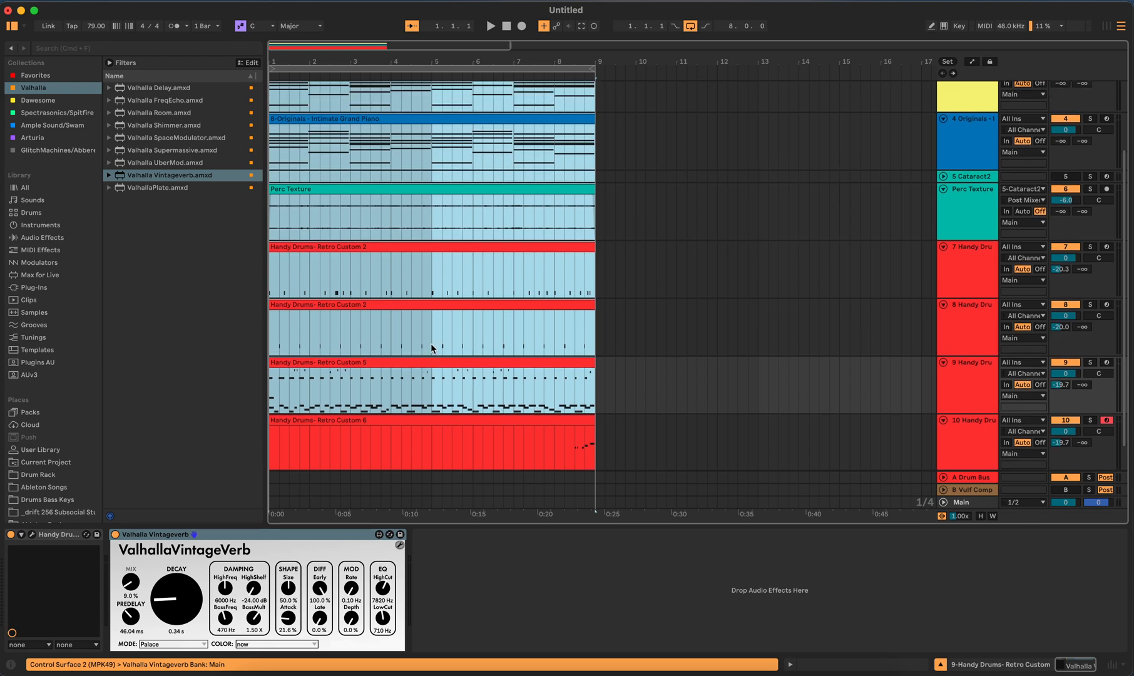
pyautogui.click(943, 247)
pyautogui.click(942, 259)
pyautogui.click(943, 272)
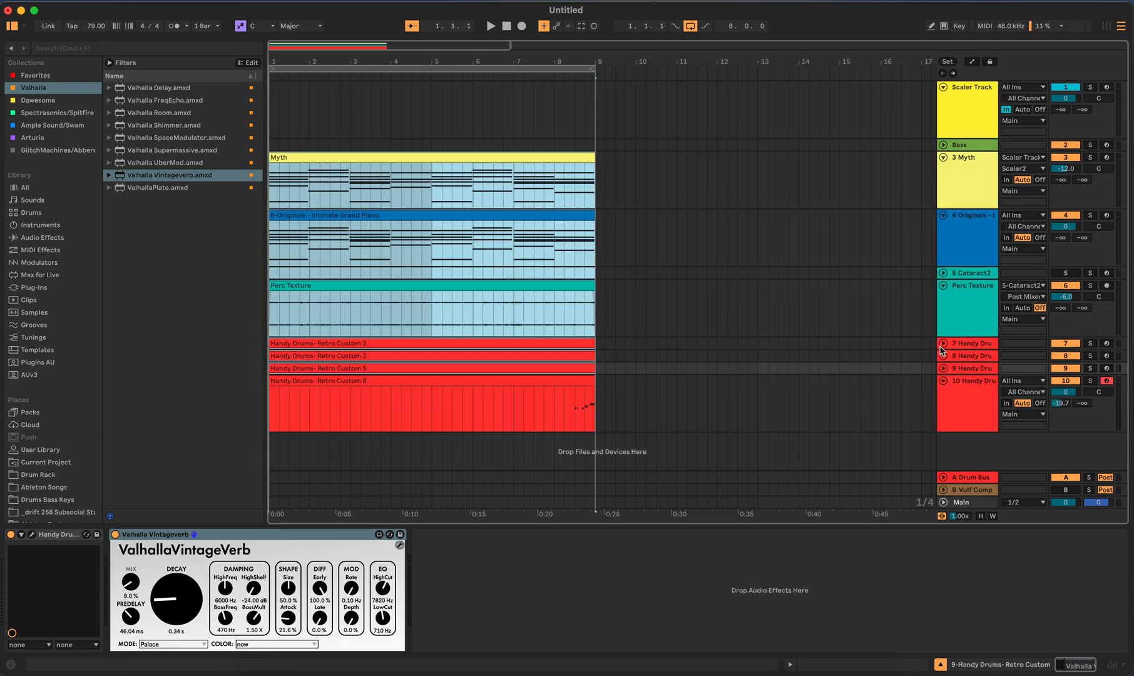
pyautogui.click(943, 381)
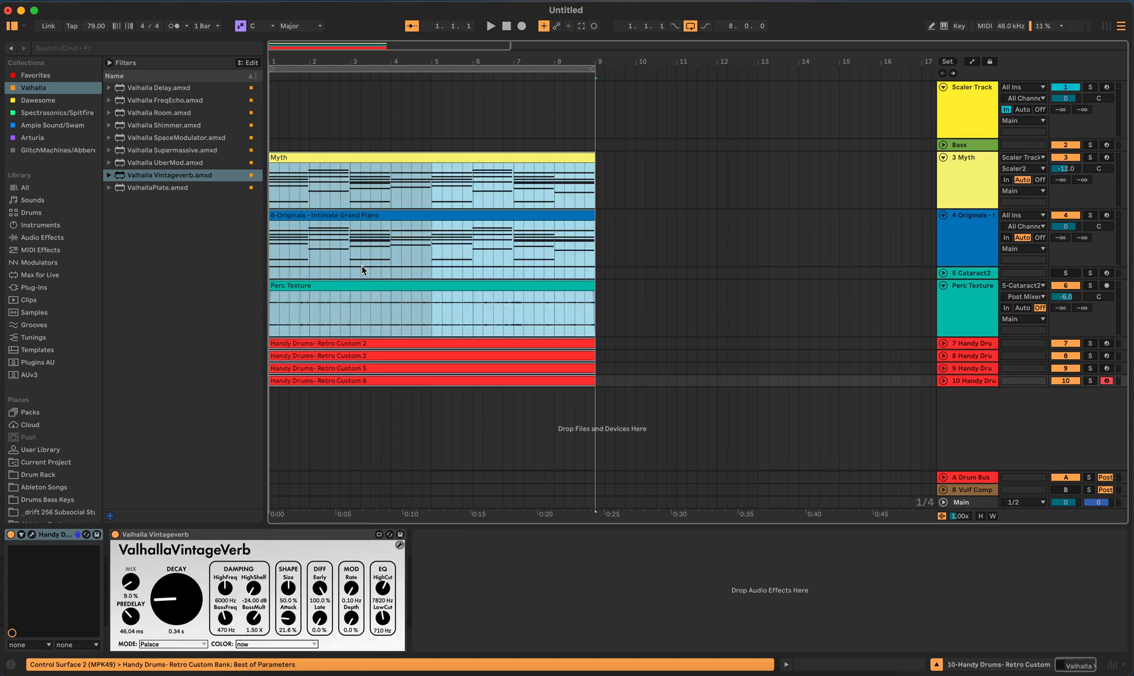
pyautogui.press('super+d')
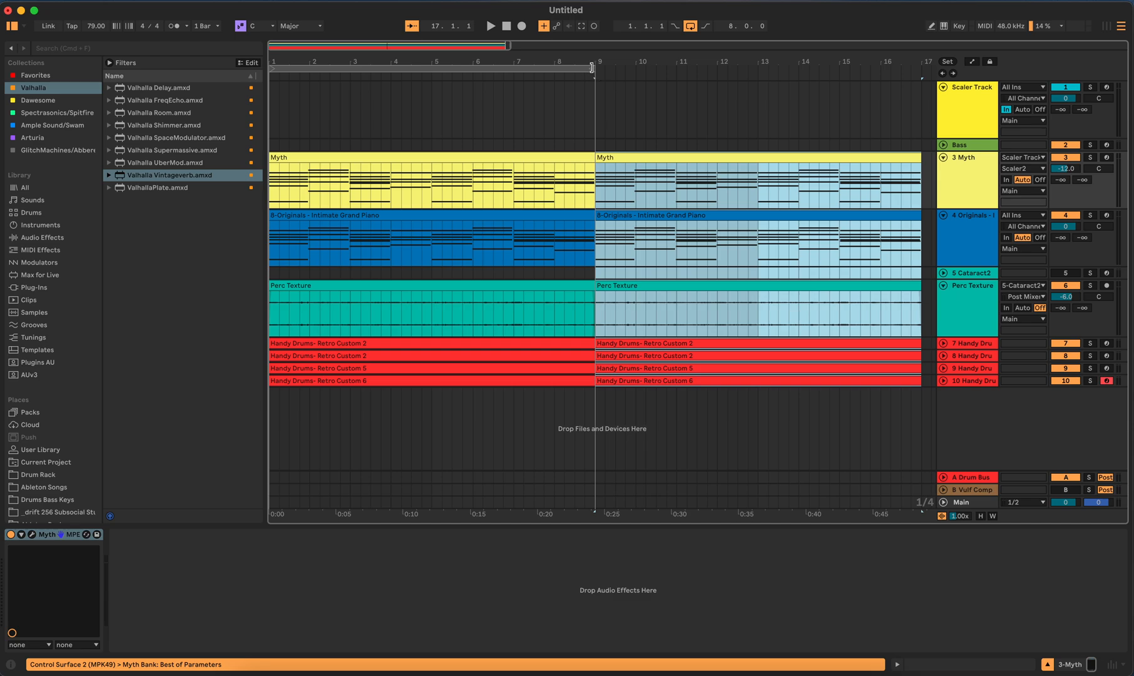
# Step: Extend the arrangement loop to 16 bars so it covers the duplicated clips, and clear the time selection
pyautogui.moveTo(591, 67); pyautogui.dragTo(921, 68)
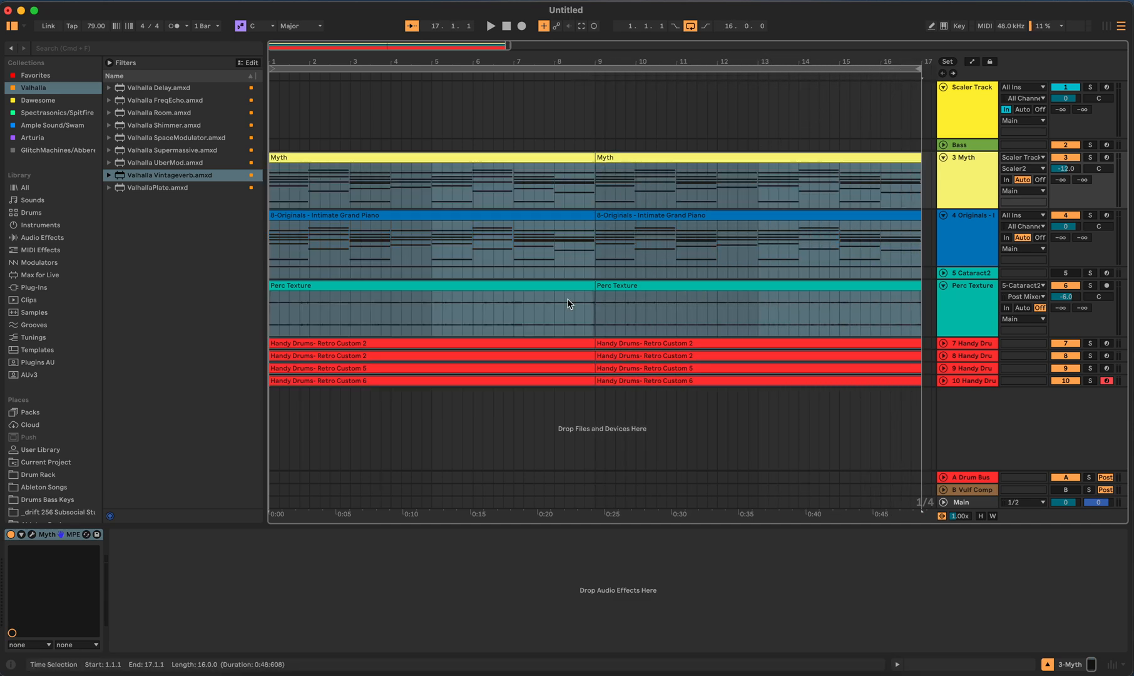
pyautogui.click(702, 405)
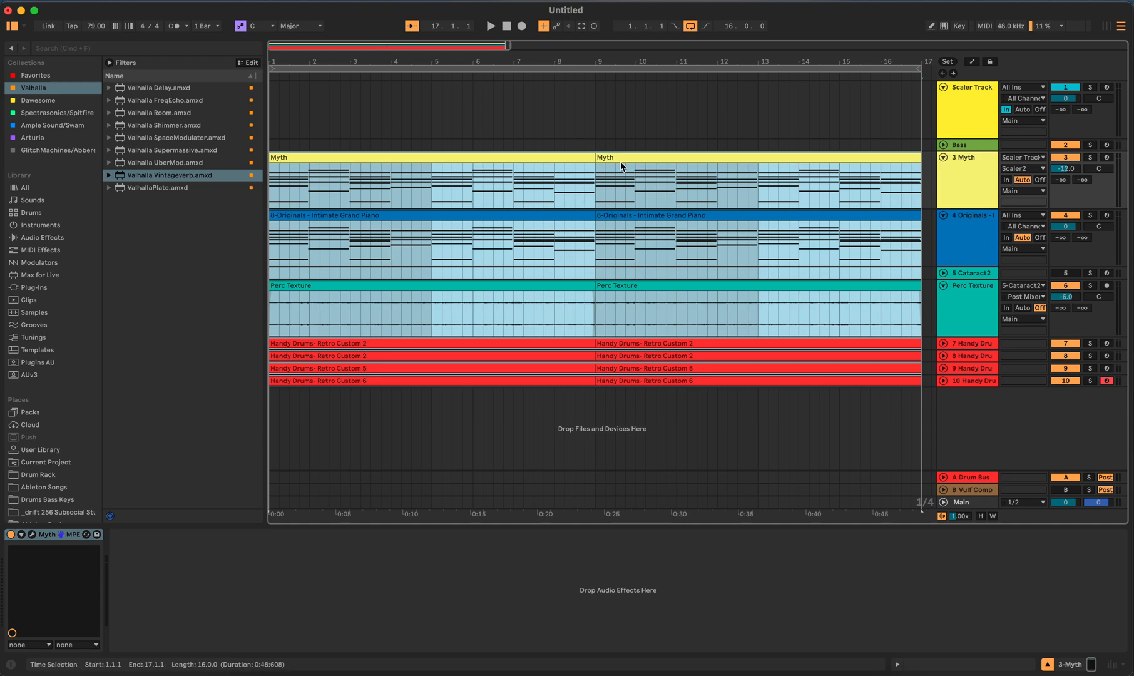
pyautogui.click(777, 117)
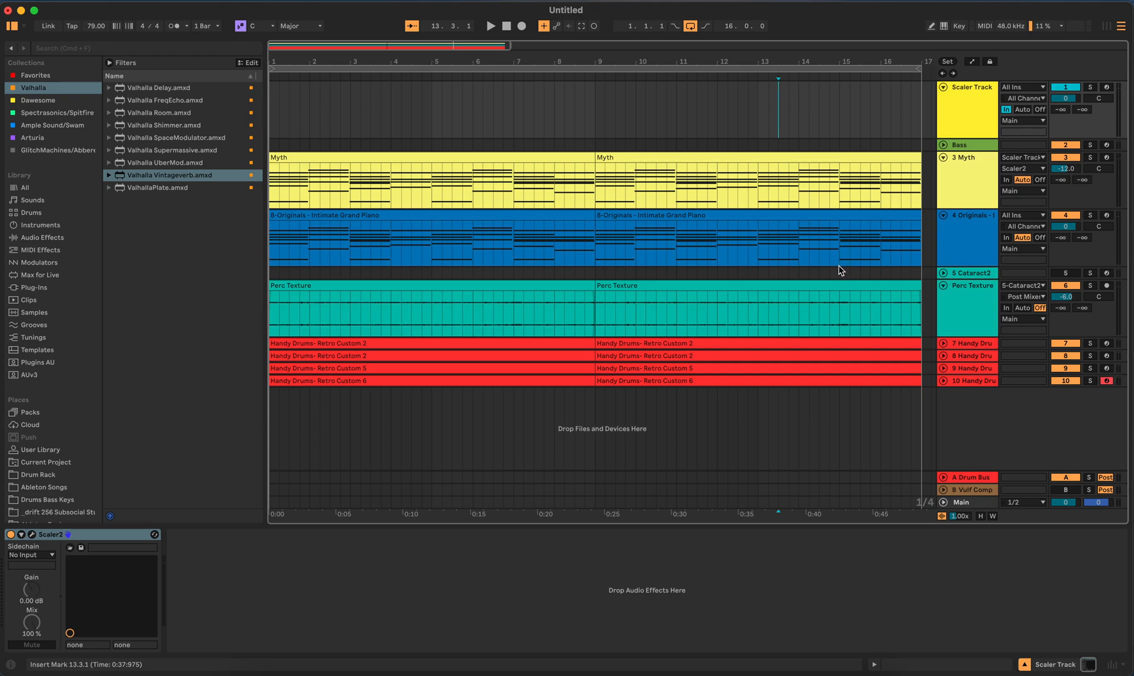
# Step: Select the Perc Texture track and briefly play the arrangement, stopping within bar 1
pyautogui.click(969, 305)
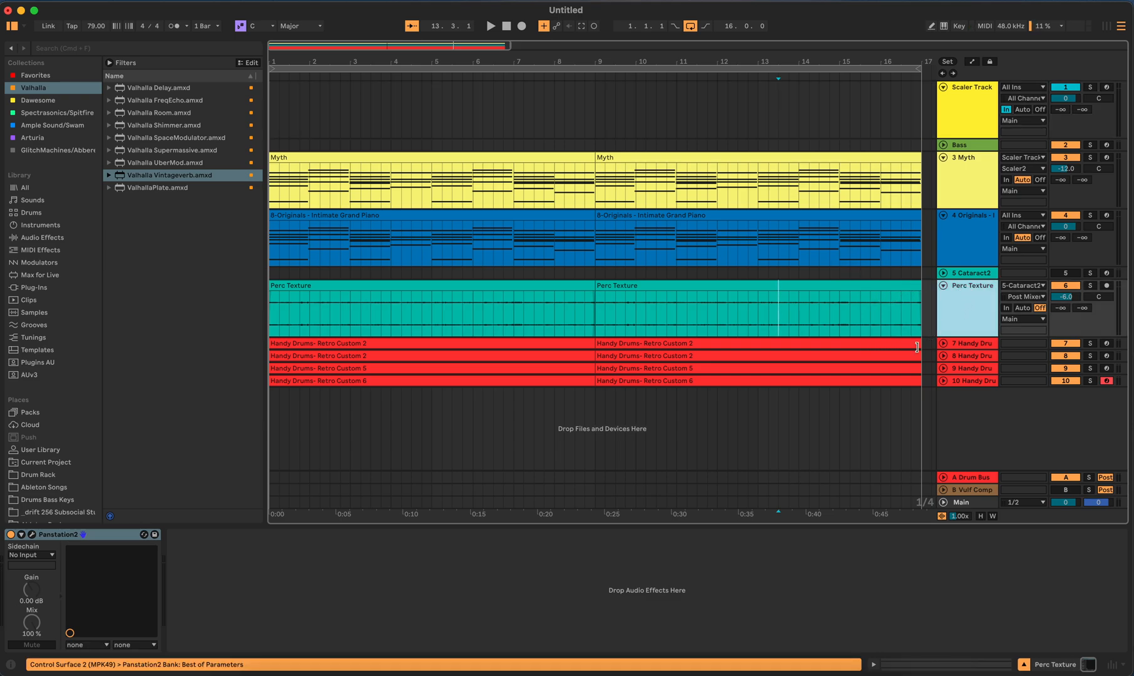
pyautogui.click(570, 68)
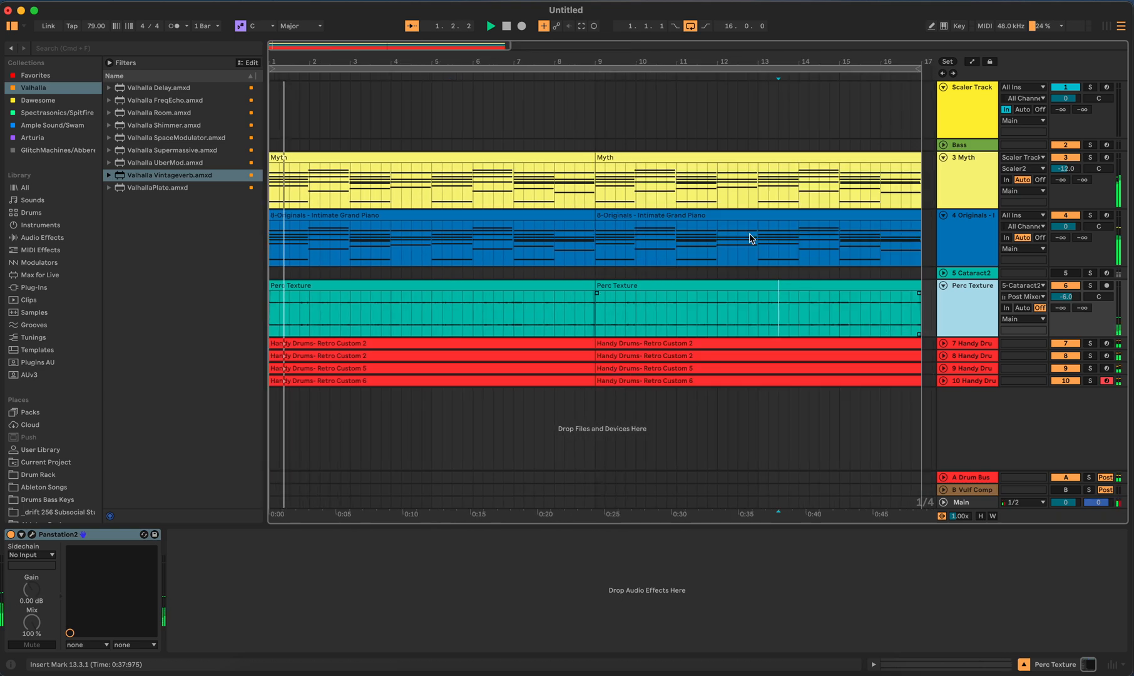
pyautogui.click(506, 26)
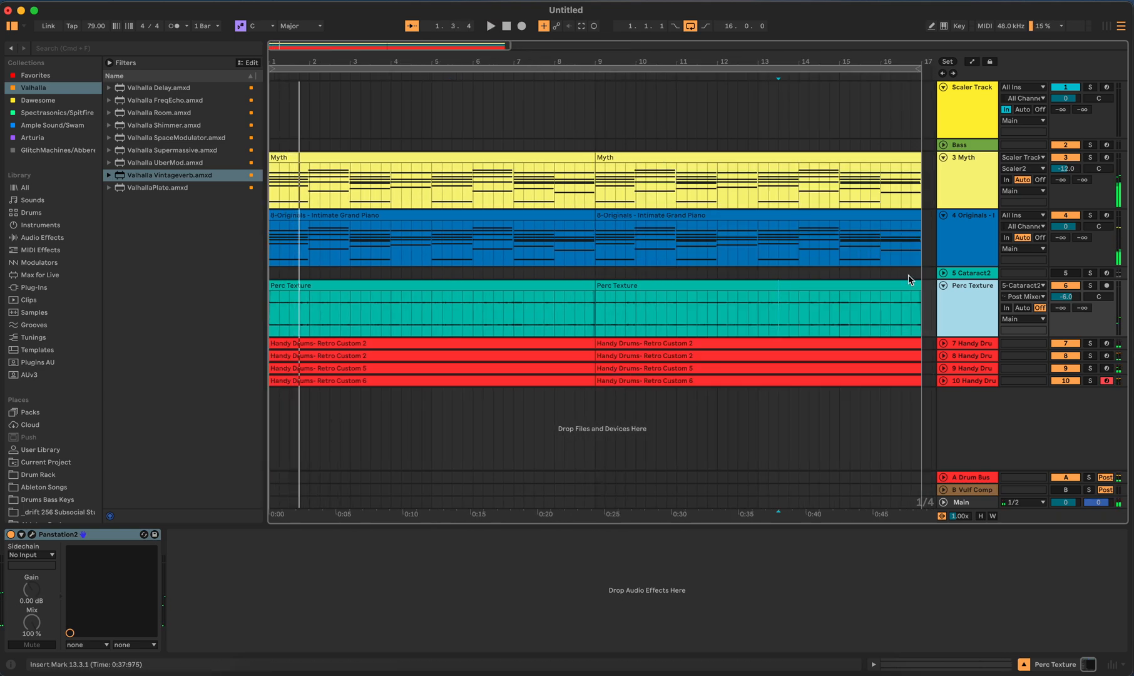
# Step: Unfold track 10, open its second Retro Custom 6 clip, and play the transition from about bar 8 into bar 9
pyautogui.click(943, 381)
pyautogui.doubleClick(892, 383)
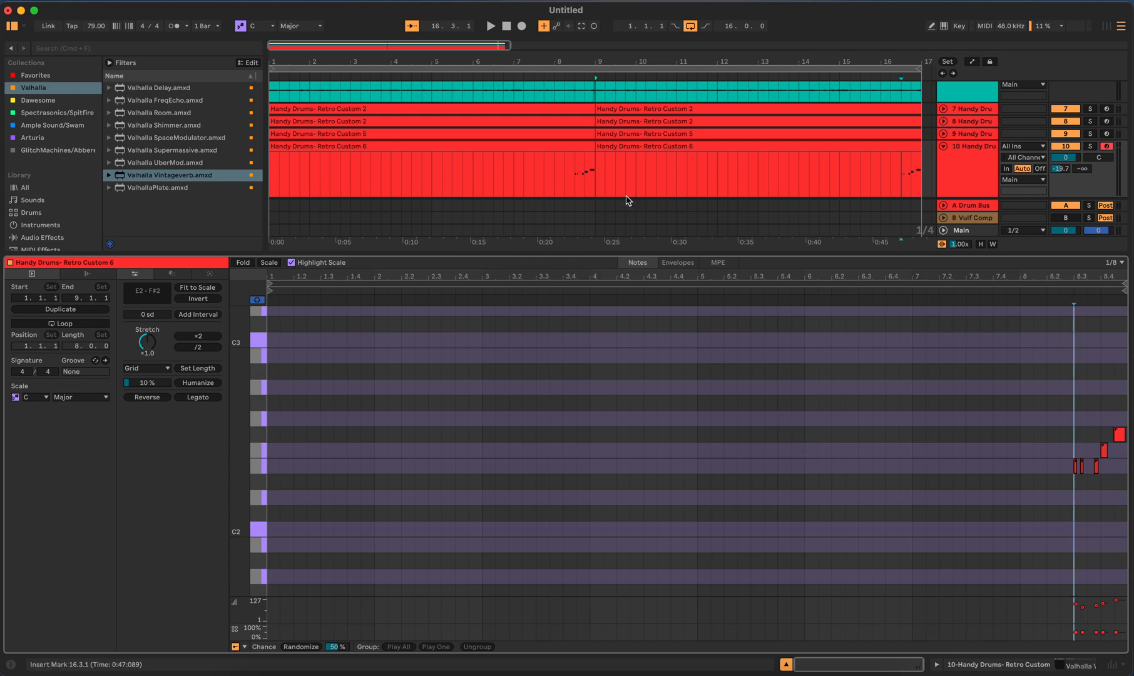
pyautogui.click(570, 75)
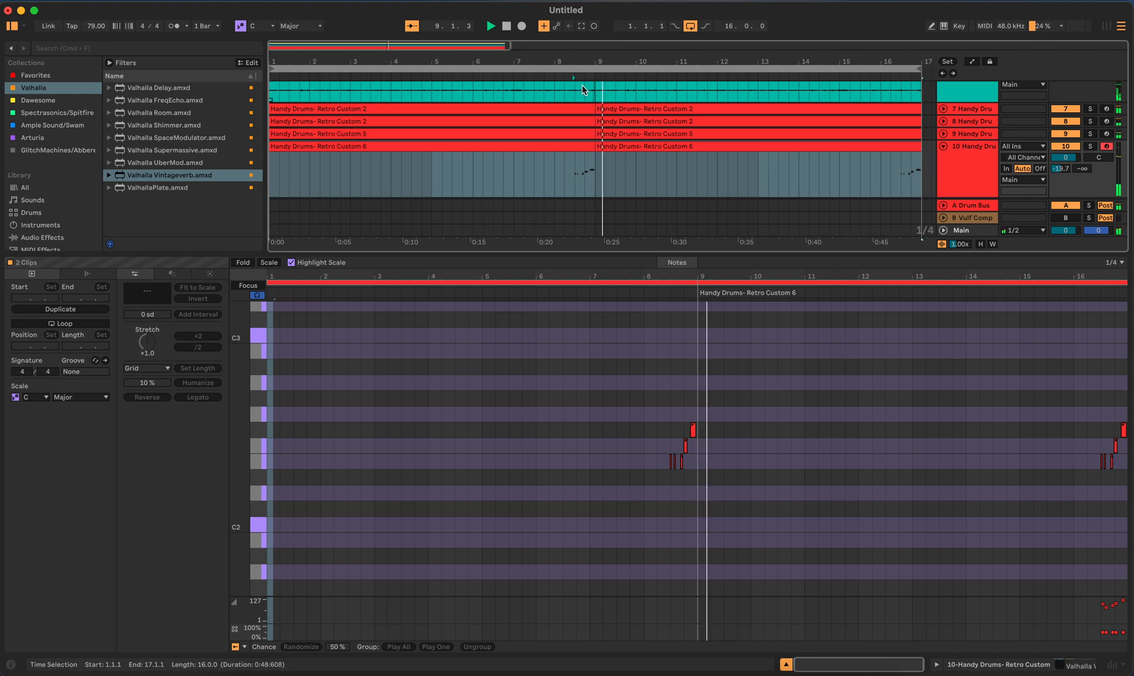
pyautogui.press('space')
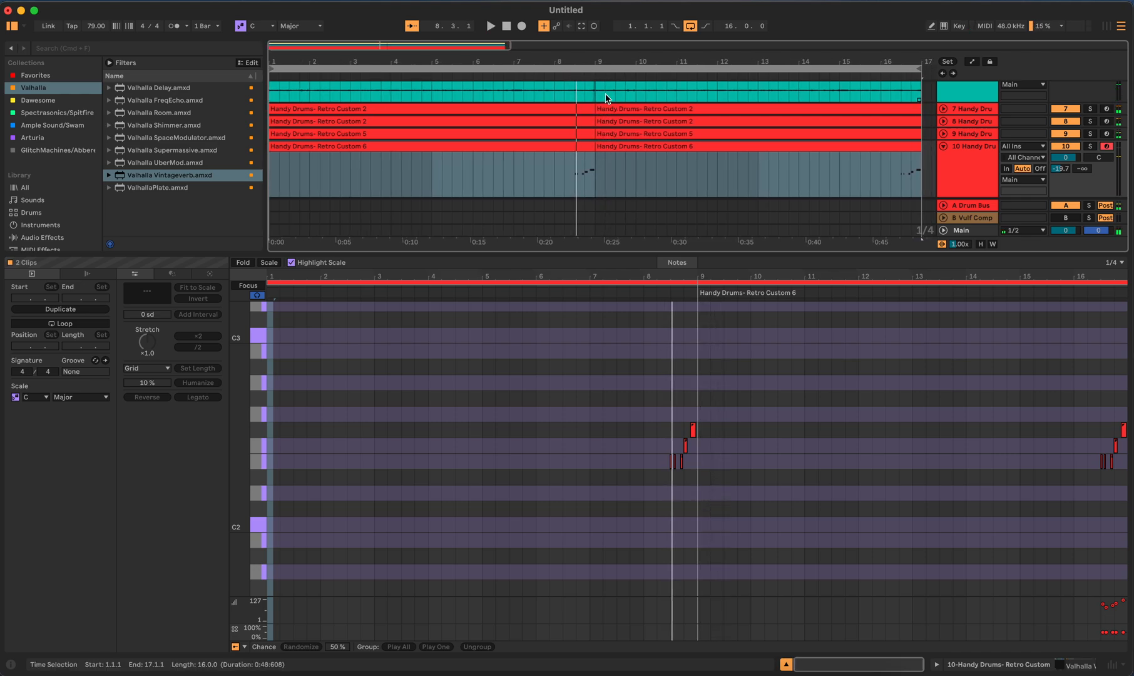
# Step: Zoom the arrangement out, return from the note editor to track 10's device chain, and fold track 10
pyautogui.scroll(-5, 679, 181)
pyautogui.hscroll(3, 680, 182)
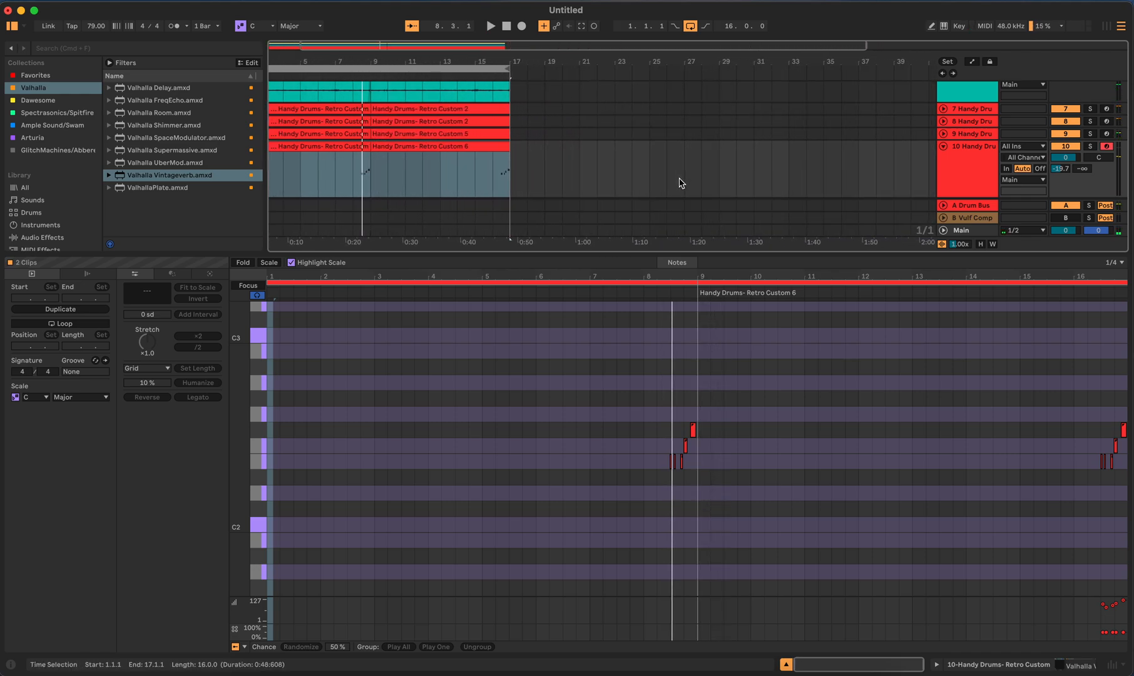
pyautogui.scroll(3, 713, 186)
pyautogui.hscroll(-2, 713, 186)
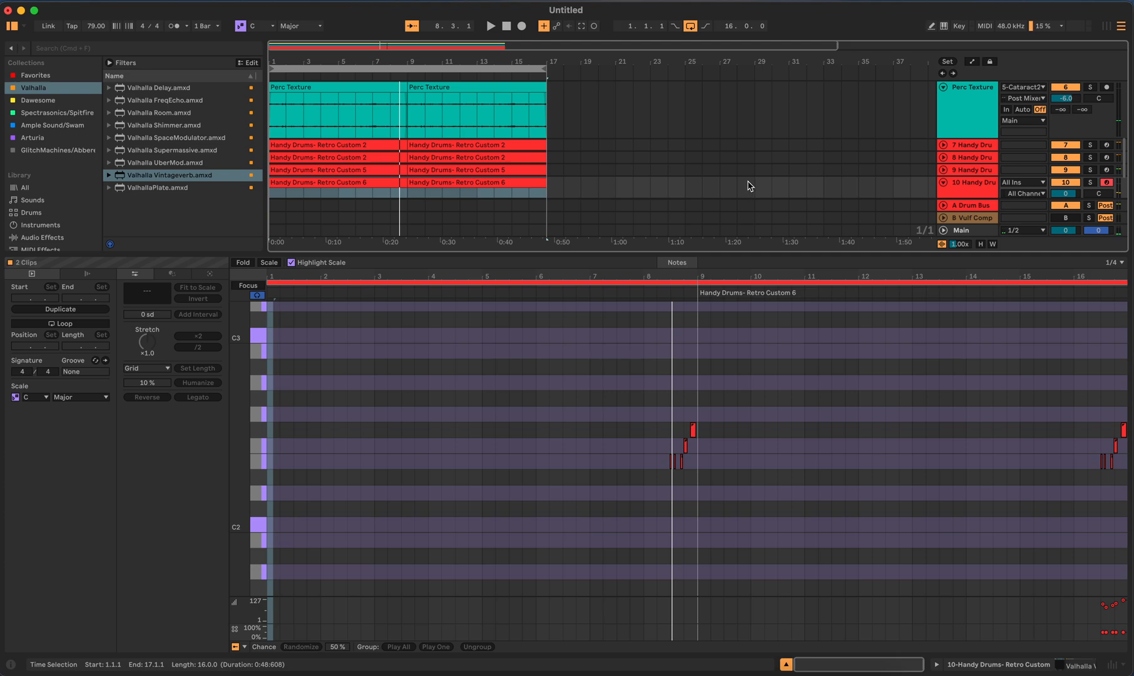
pyautogui.click(749, 186)
pyautogui.click(580, 382)
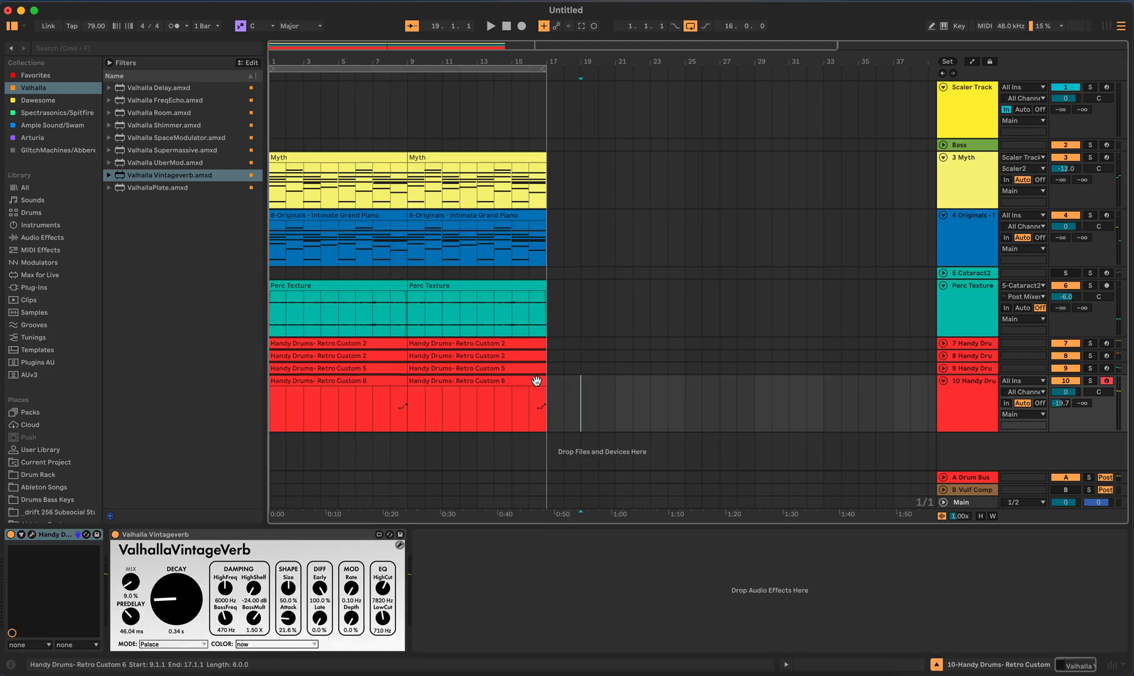
pyautogui.click(944, 382)
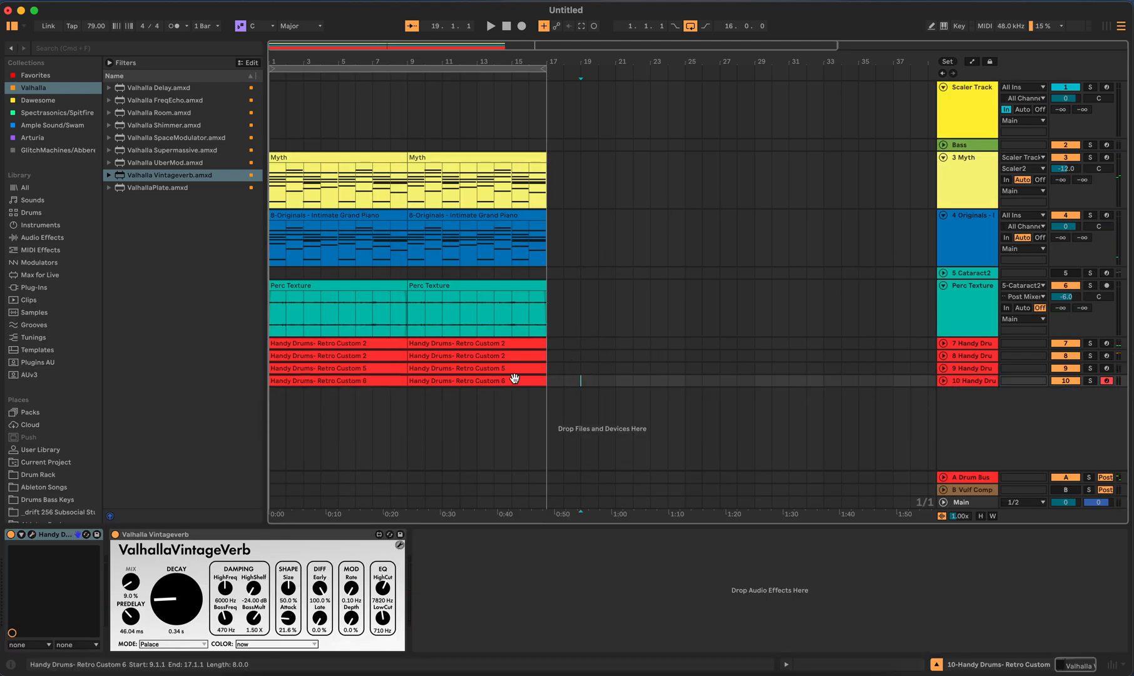
# Step: Unfold track 10, inspect the notes of its second Retro Custom 6 clip, and return to the full arrangement
pyautogui.click(941, 382)
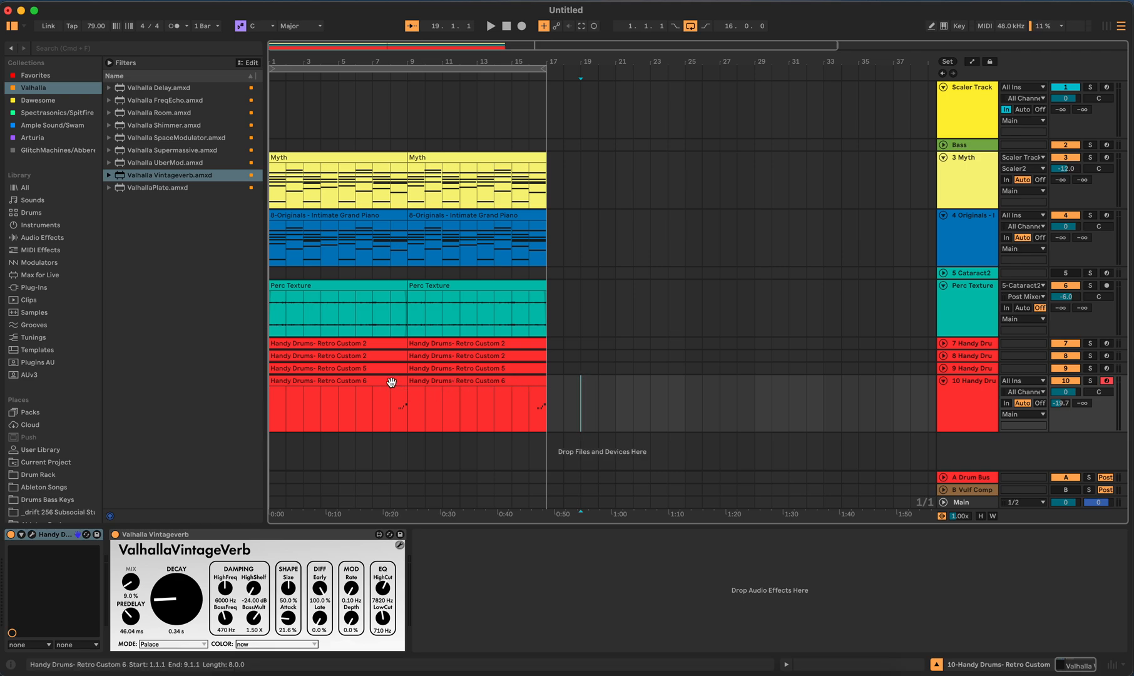
pyautogui.doubleClick(542, 391)
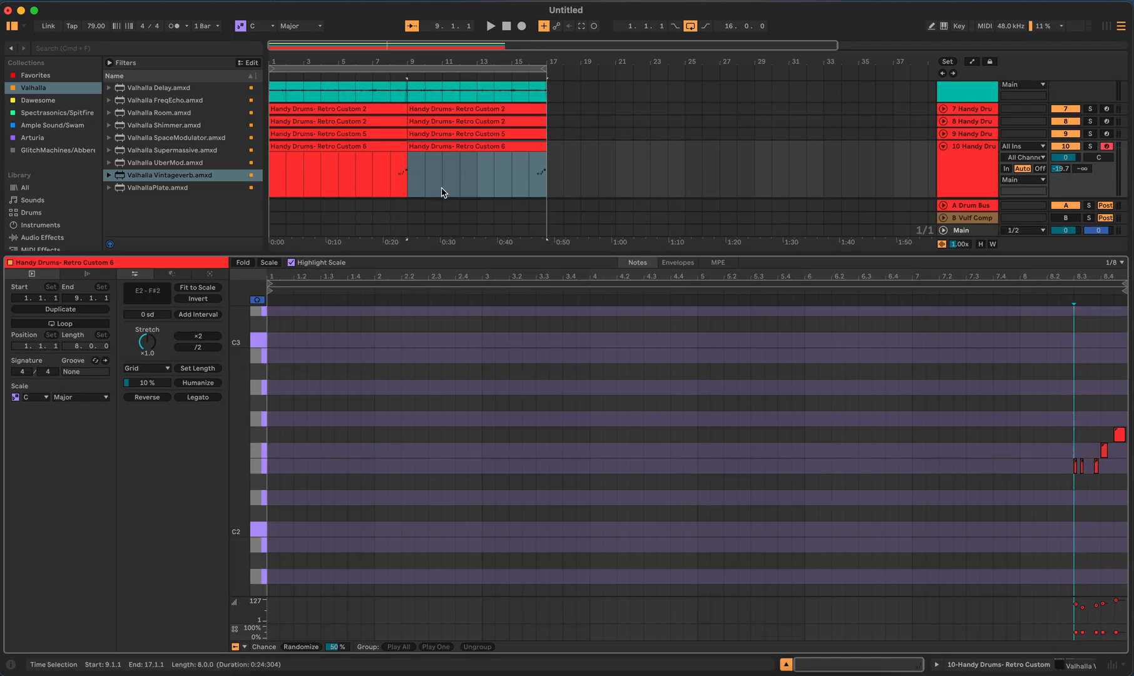
pyautogui.hotkey('shift', 'Tab')
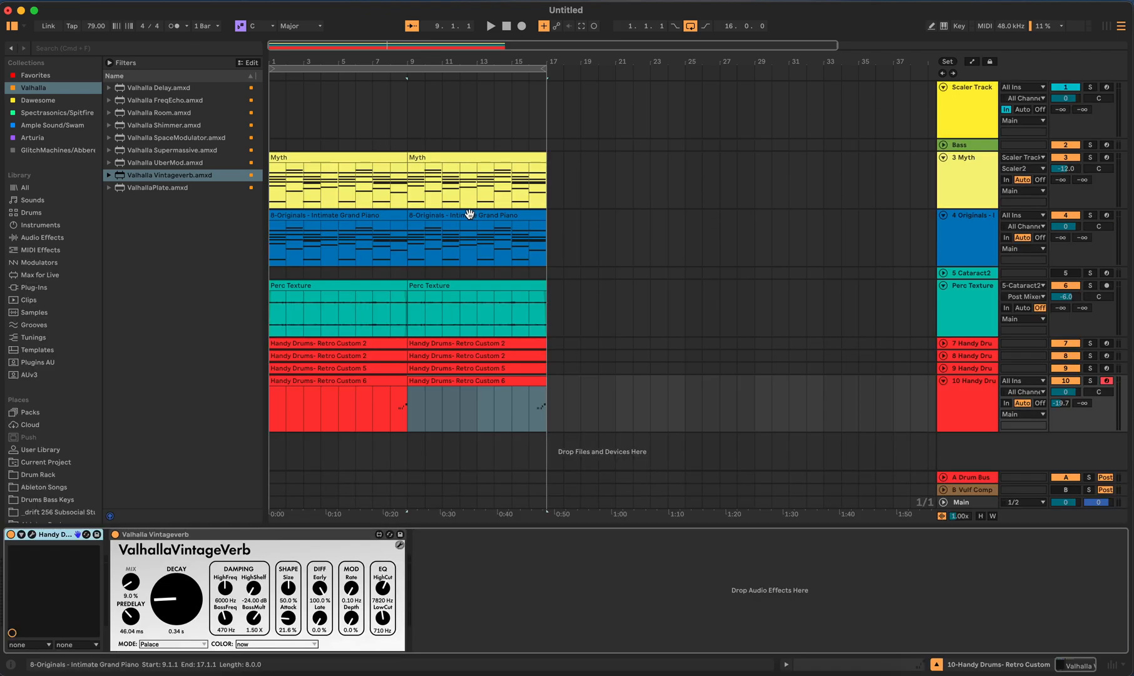
pyautogui.click(620, 319)
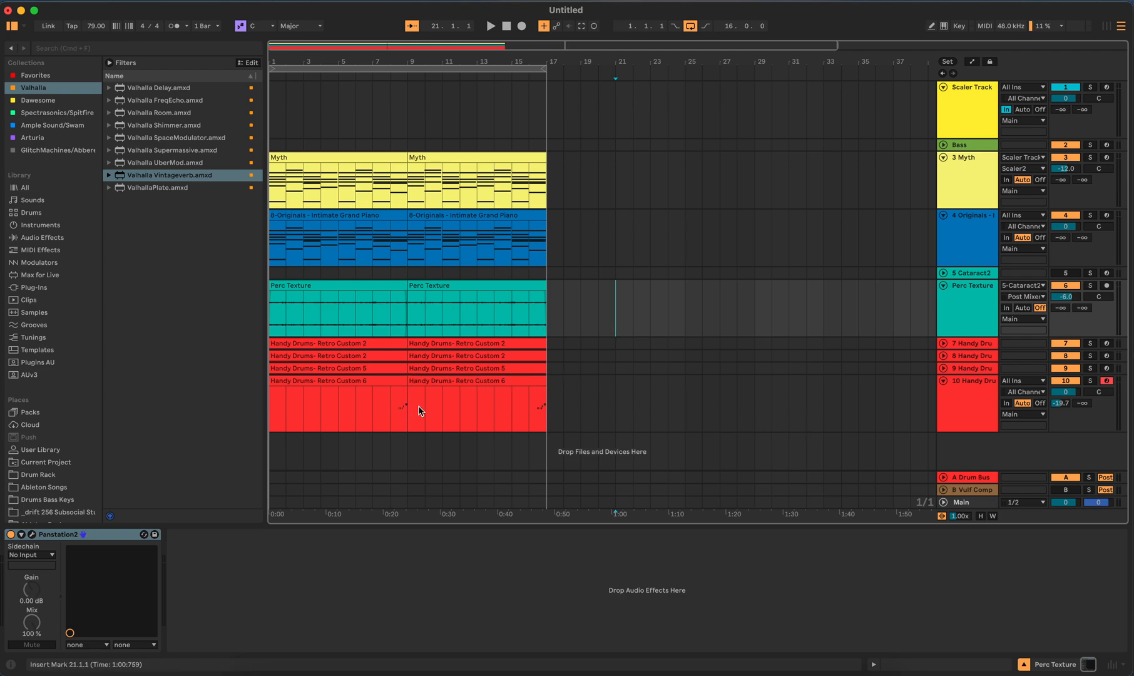
# Step: Delete the C2 note at the start of the second Retro Custom 5 clip on track 9, with track 10 folded
pyautogui.click(417, 370)
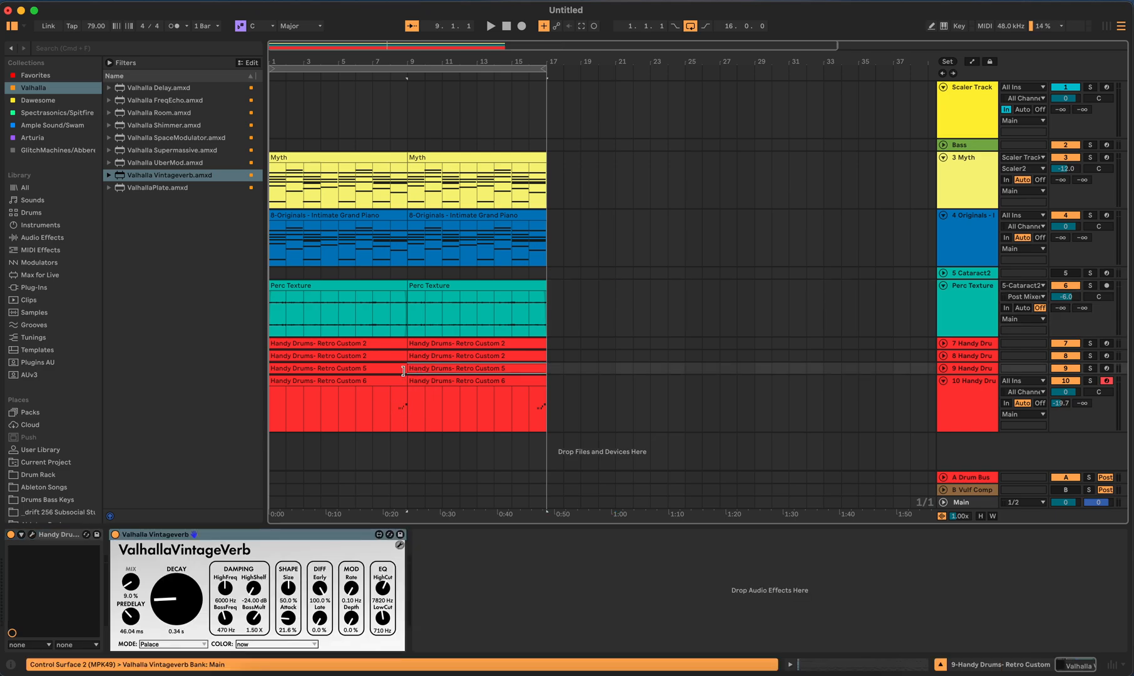
pyautogui.click(943, 380)
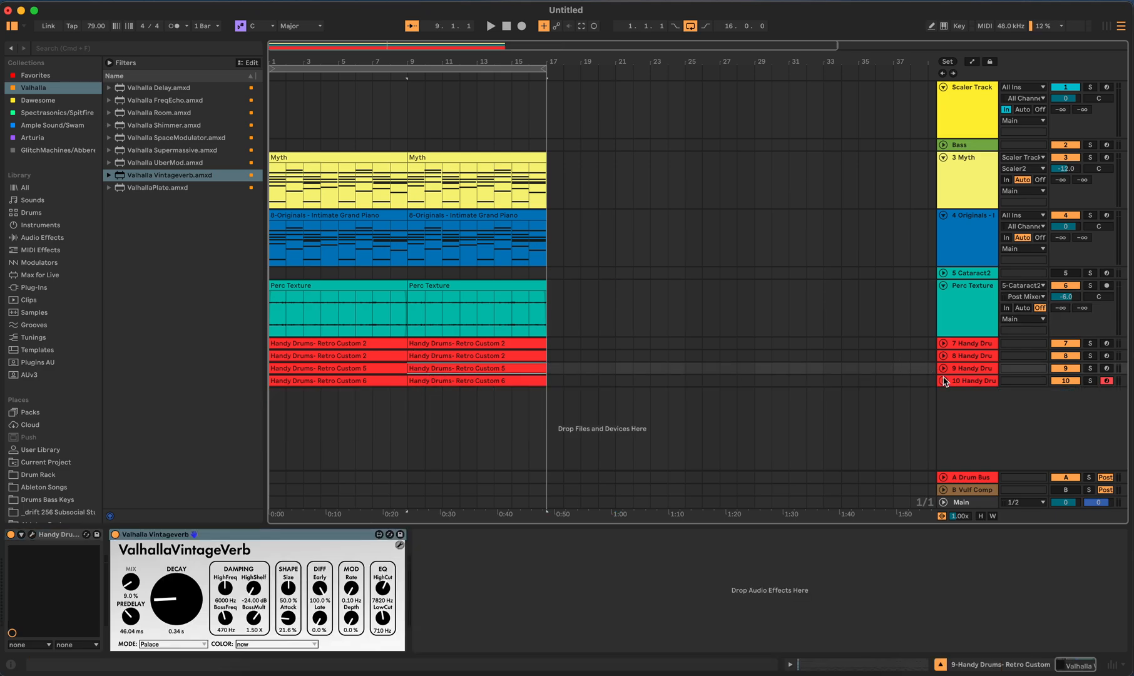
pyautogui.click(943, 369)
pyautogui.doubleClick(449, 371)
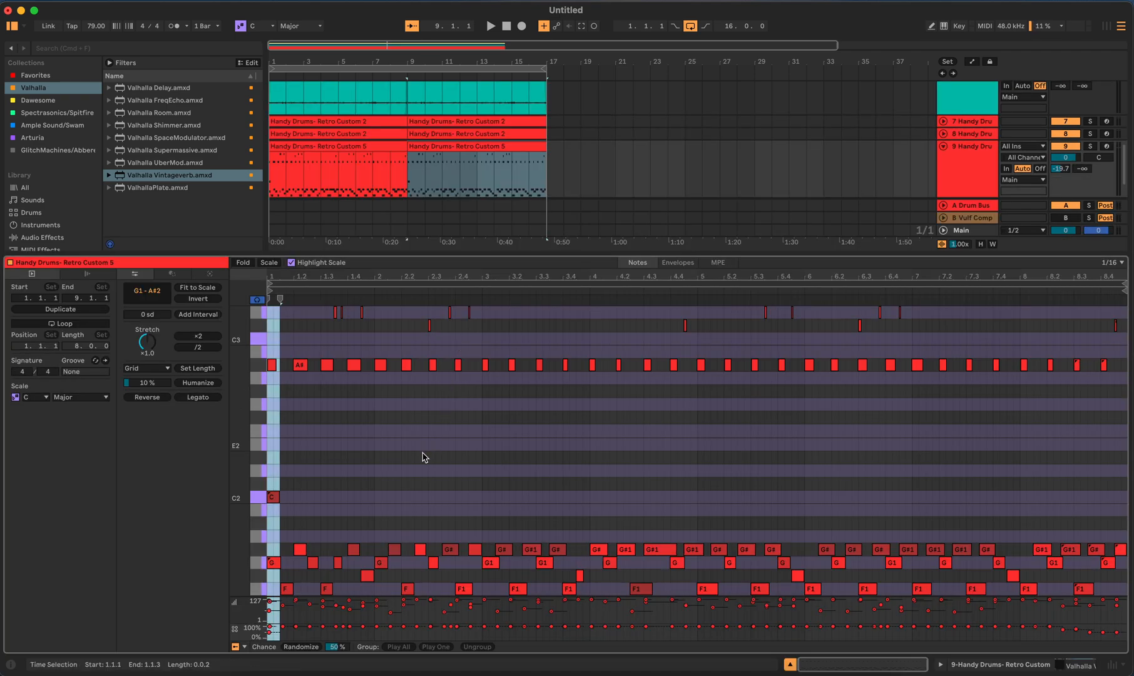
pyautogui.click(274, 497)
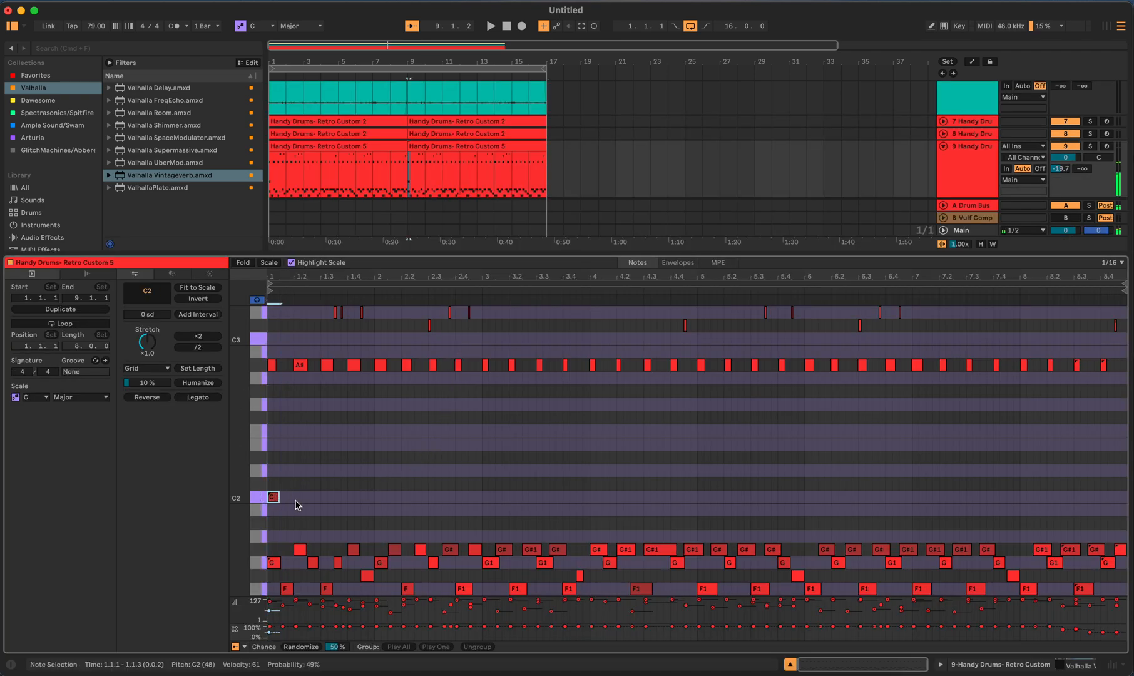
pyautogui.press('Delete')
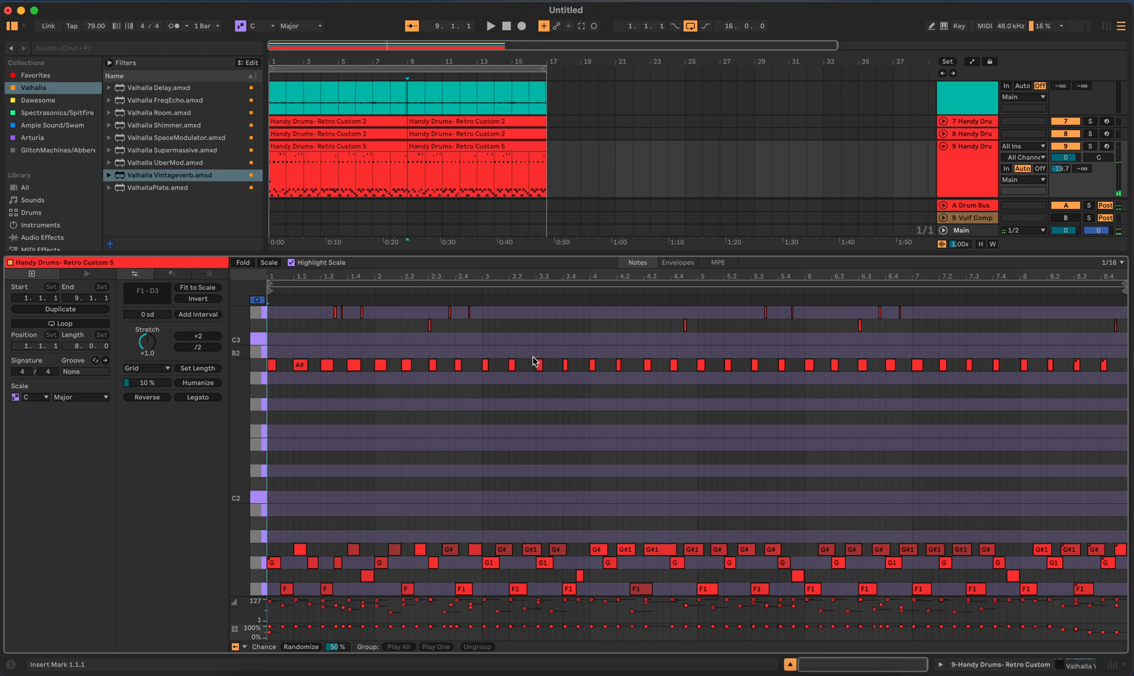
pyautogui.hotkey('shift', 'Tab')
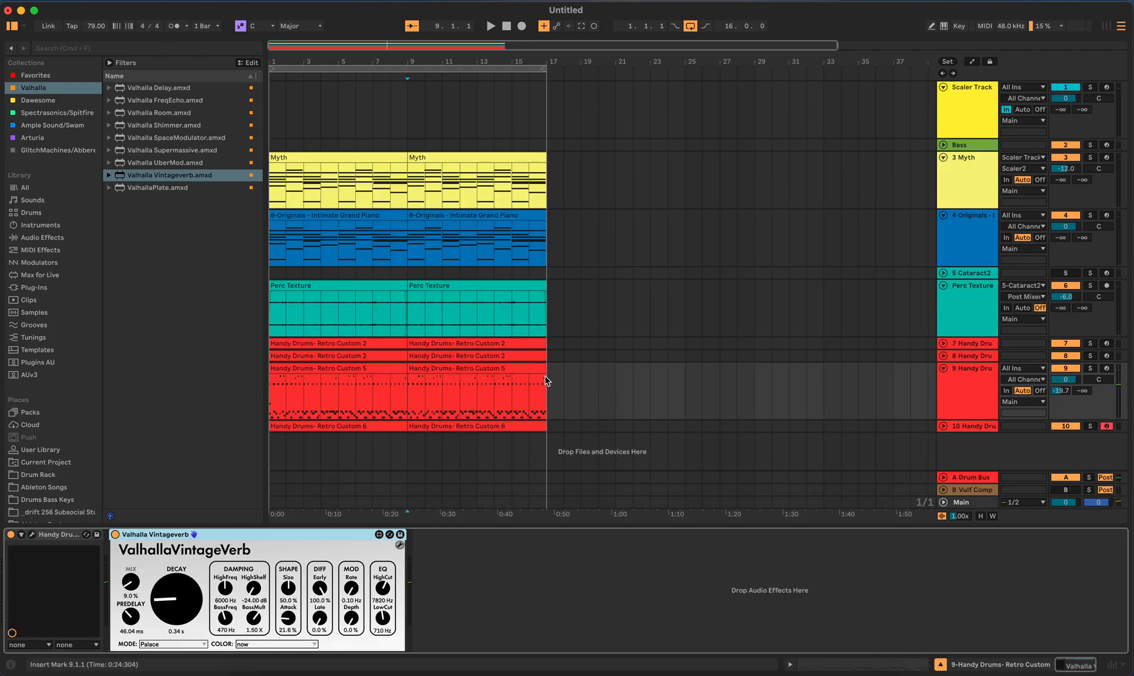
# Step: Consolidate both Retro Custom 5 clips on track 9 into one 16-bar clip and unfold track 10
pyautogui.moveTo(548, 379); pyautogui.dragTo(192, 395)
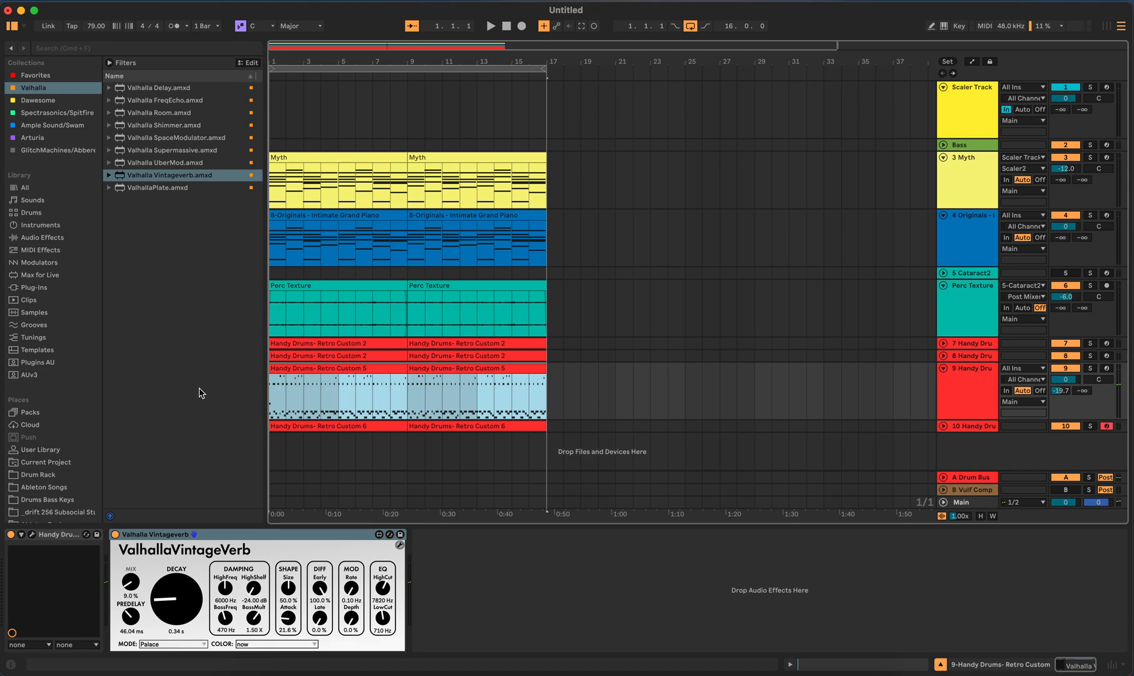
pyautogui.press('super+j')
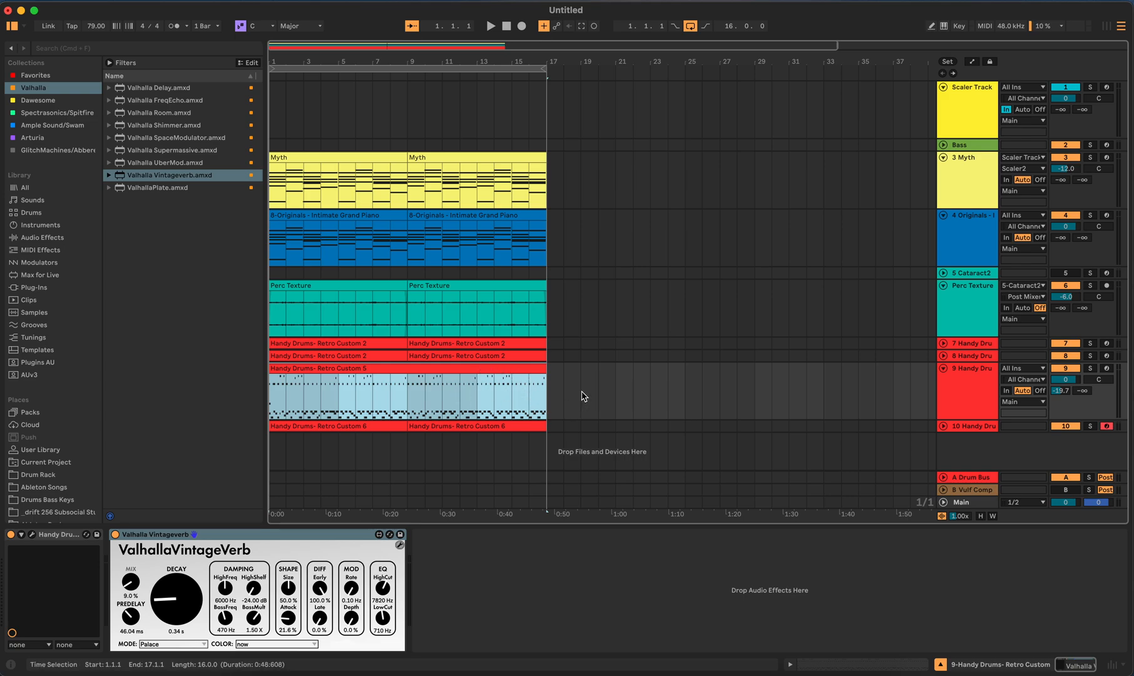
pyautogui.click(943, 426)
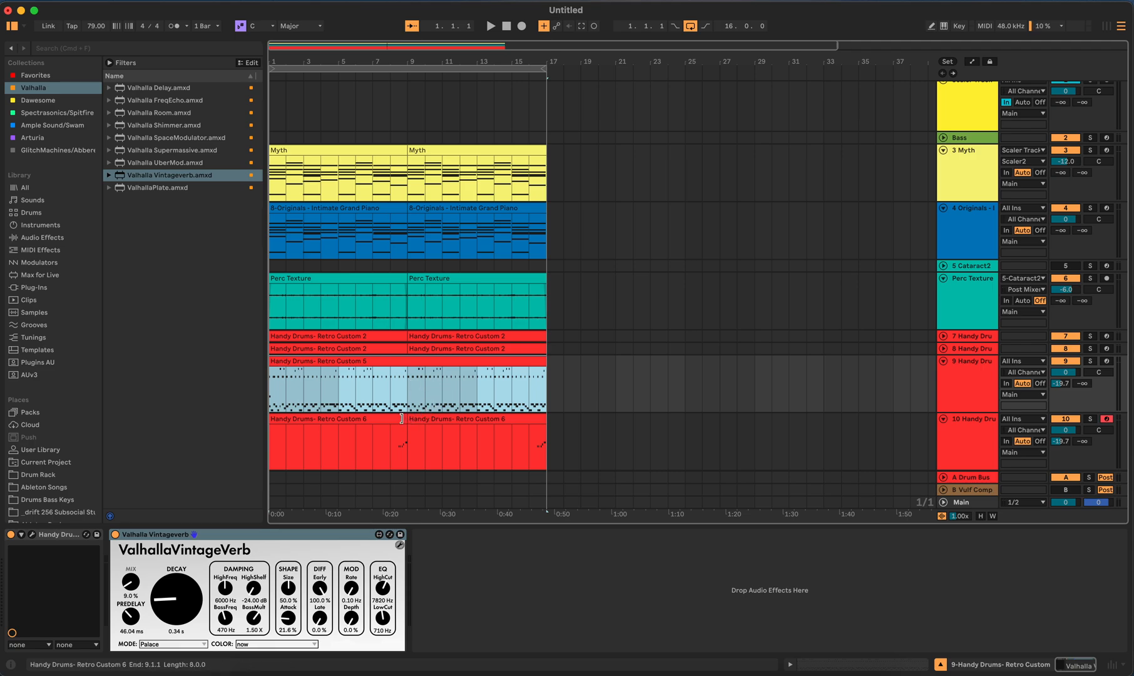
# Step: Play the transition into bar 9, and select the chance markers of all fill notes in the first Retro Custom 6 clip
pyautogui.click(392, 78)
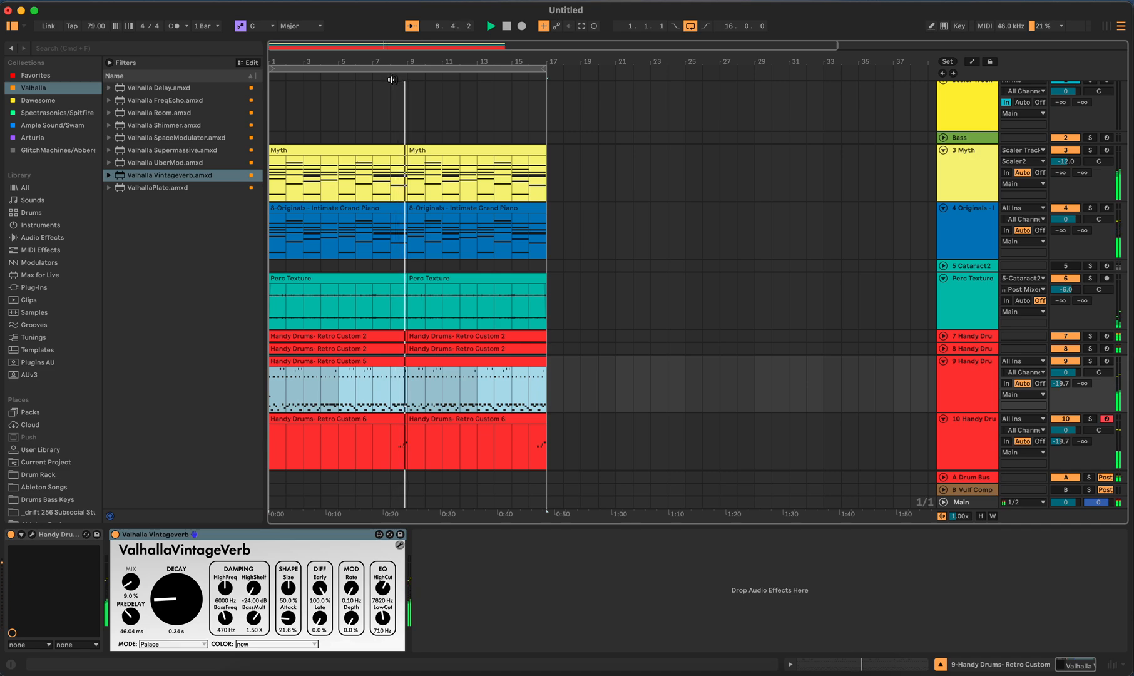
pyautogui.click(506, 25)
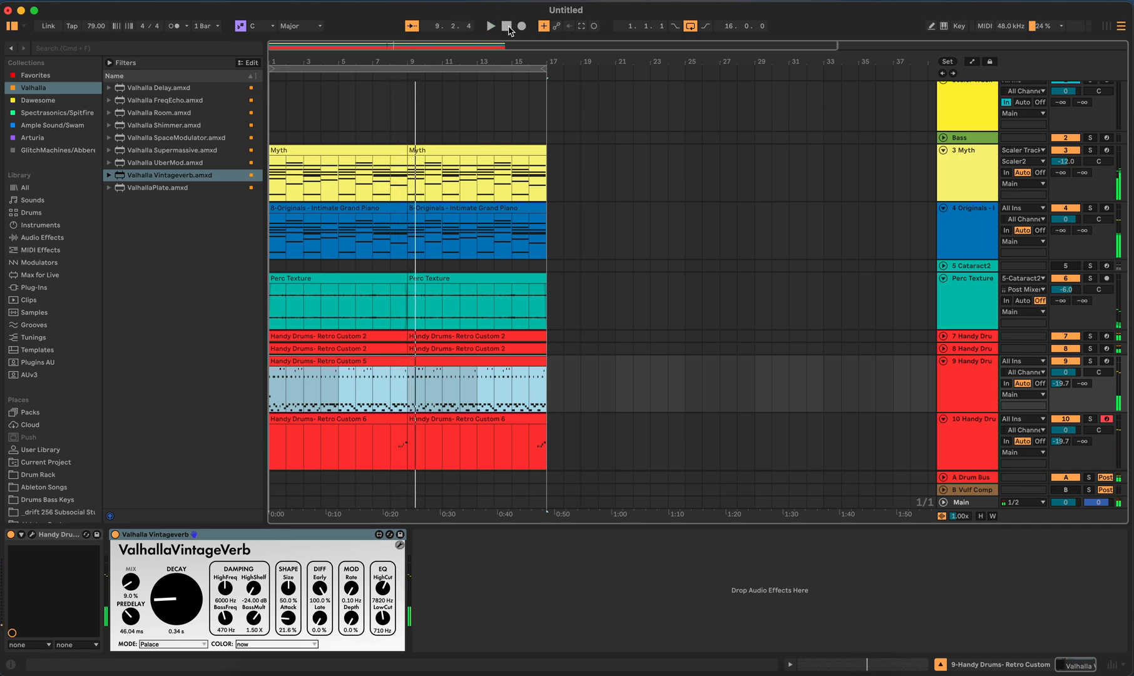
pyautogui.doubleClick(394, 419)
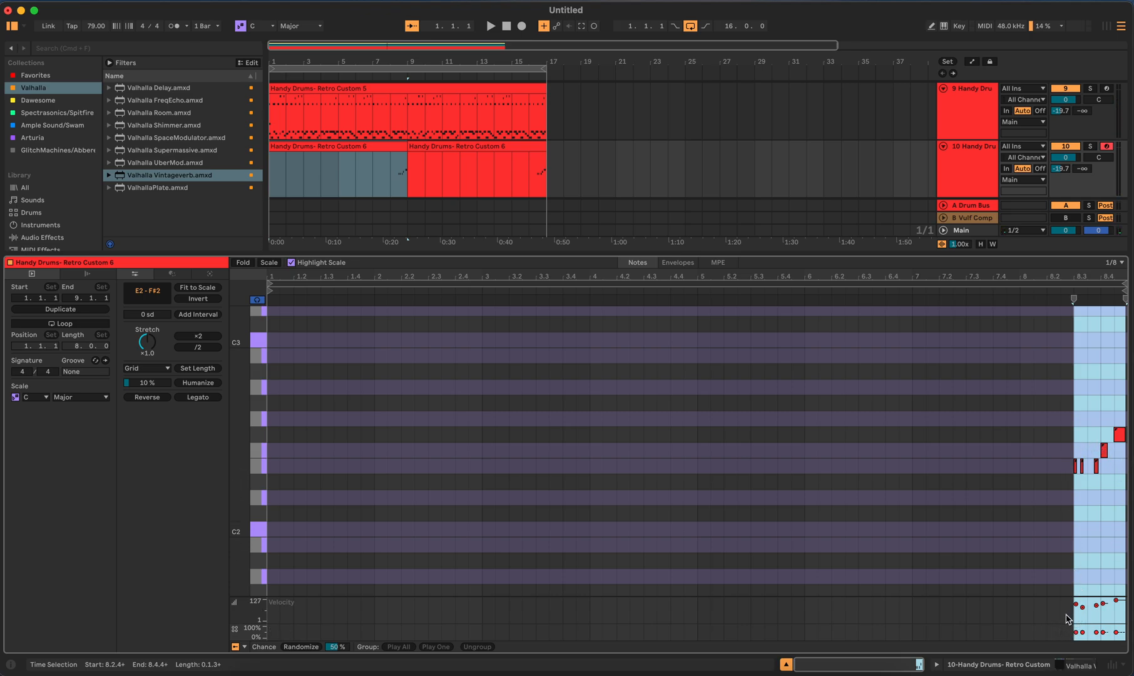
pyautogui.moveTo(1067, 623); pyautogui.dragTo(1125, 638)
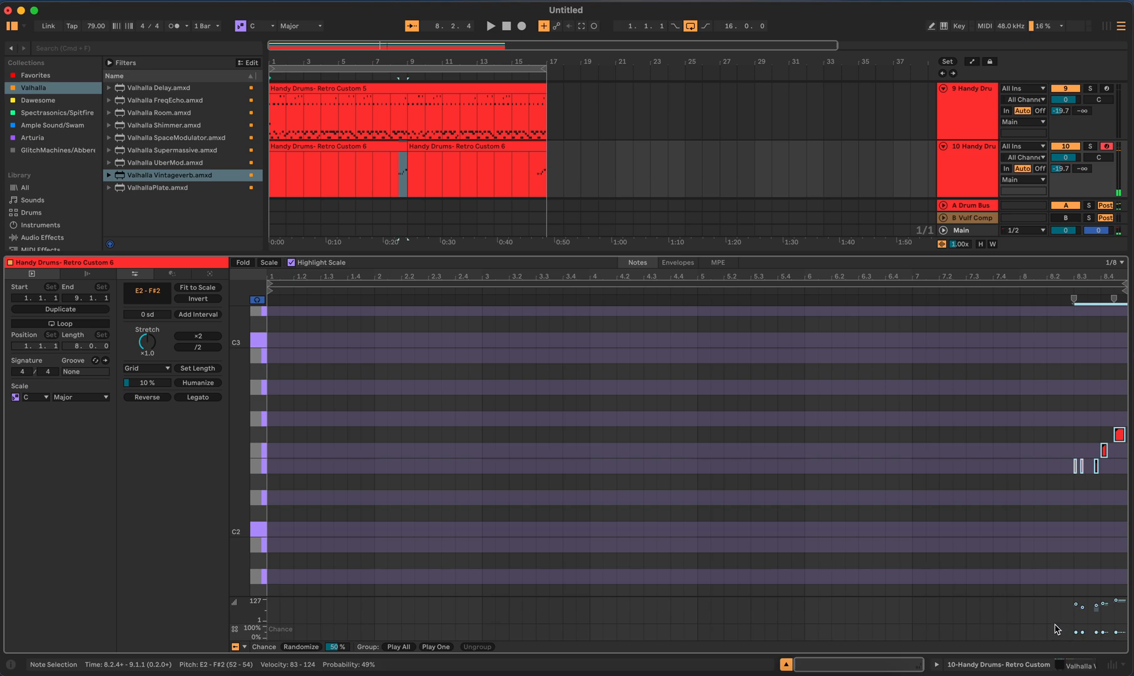
# Step: Set the chance of all fill notes in the second Retro Custom 6 clip on track 10 to 100%
pyautogui.click(535, 148)
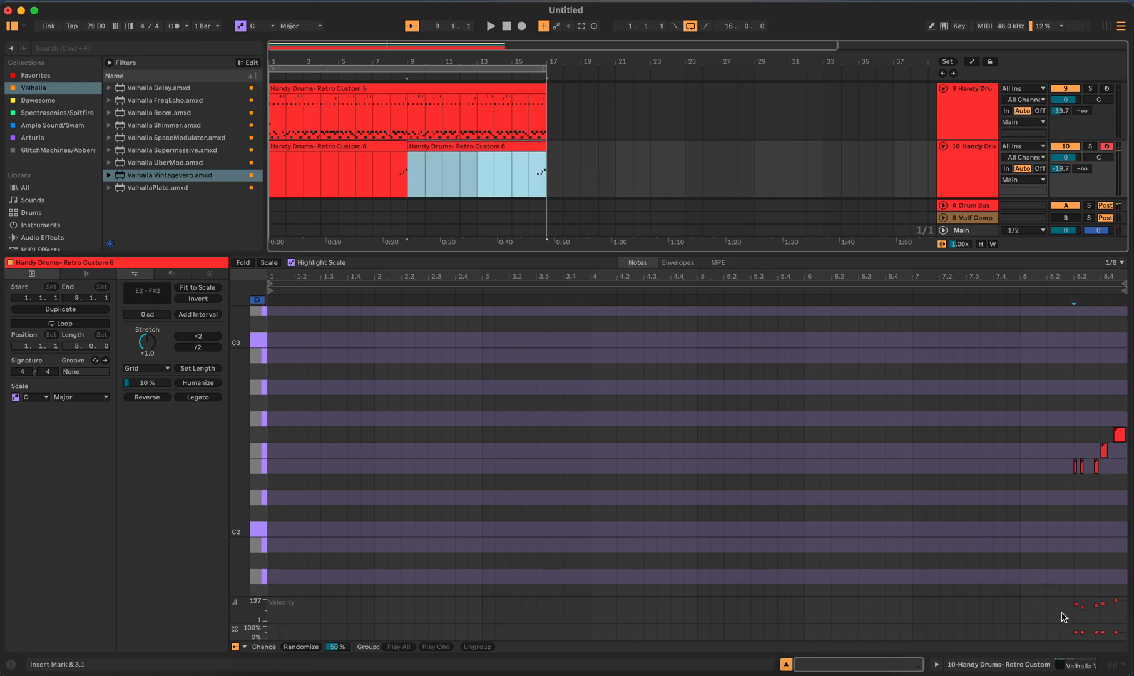
pyautogui.moveTo(1065, 625); pyautogui.dragTo(1116, 626)
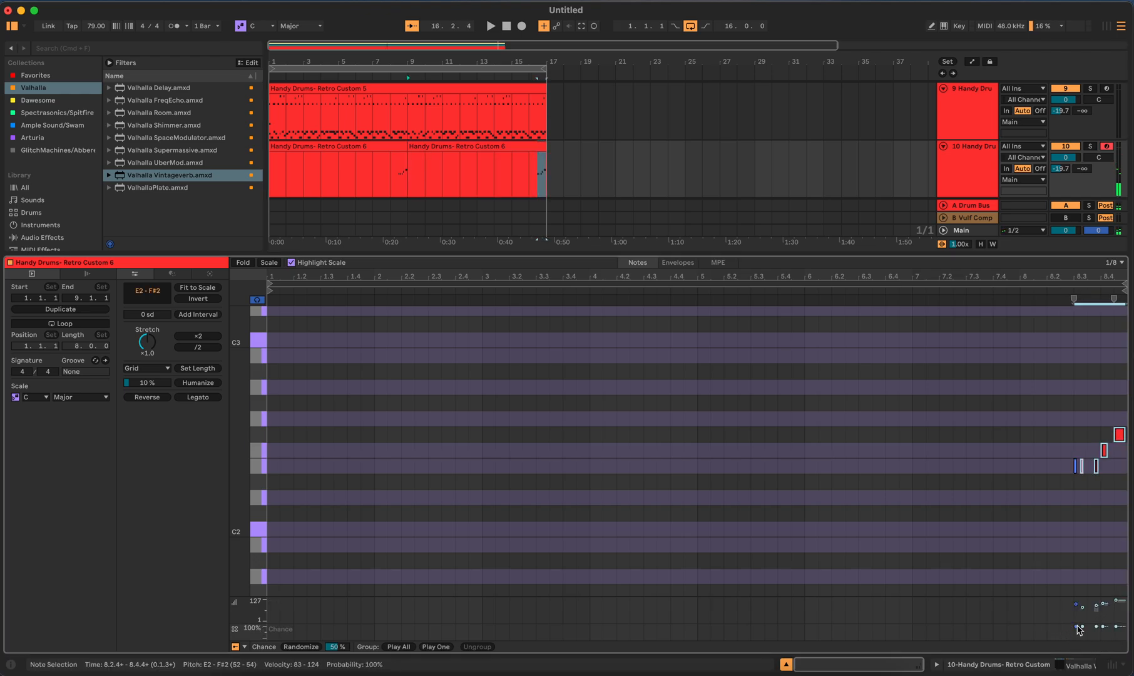
pyautogui.click(530, 149)
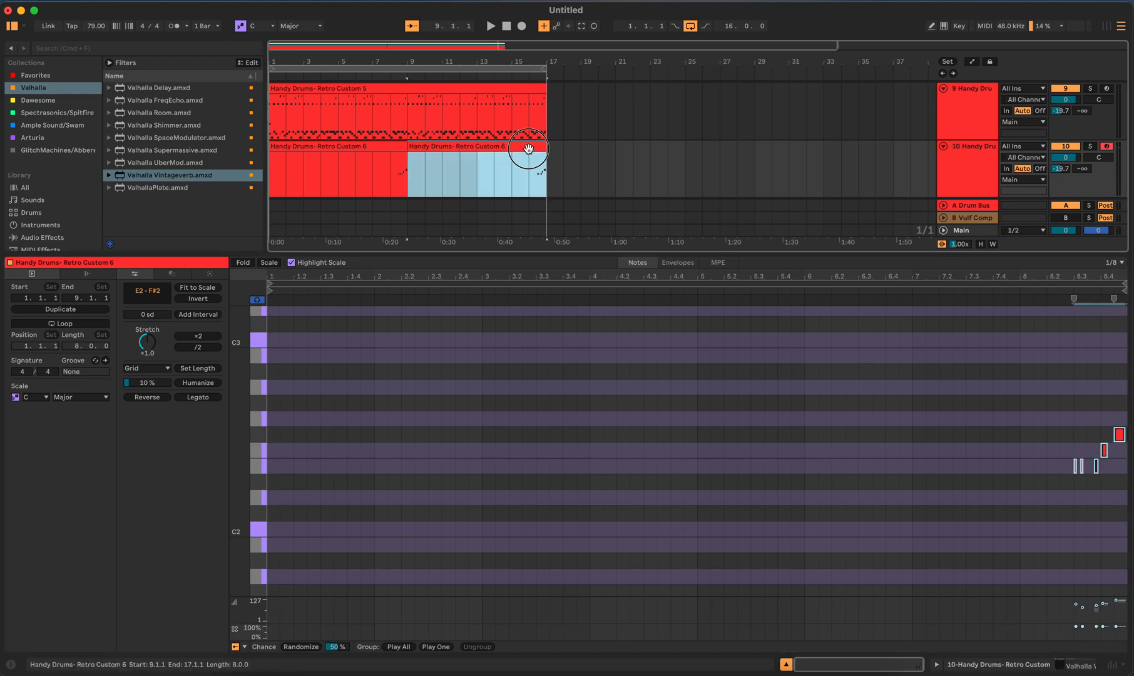
# Step: Select the first Retro Custom 6 clip on track 10 and play the transition from its closing fill into bar 9
pyautogui.click(390, 147)
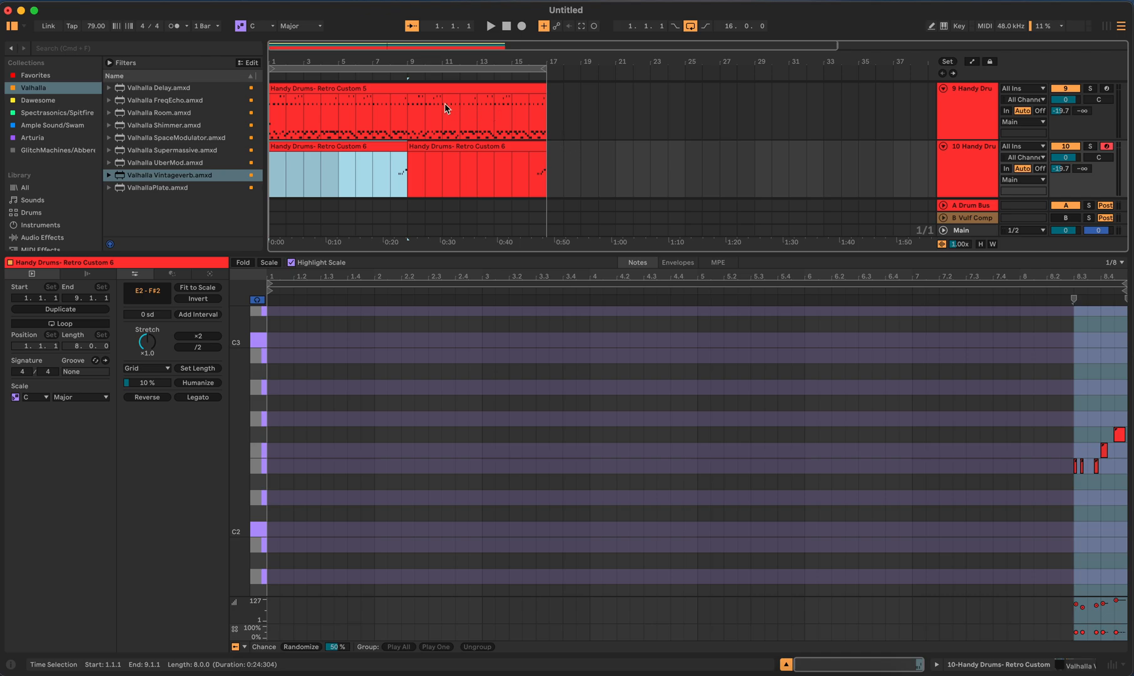
pyautogui.click(392, 75)
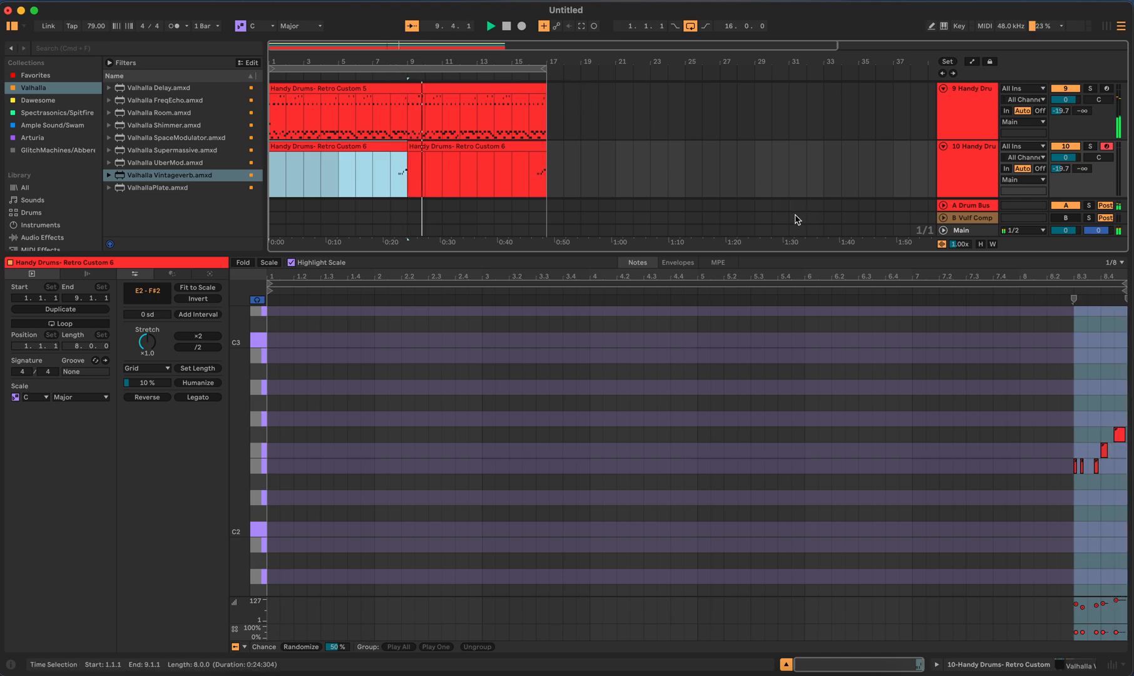
pyautogui.press('space')
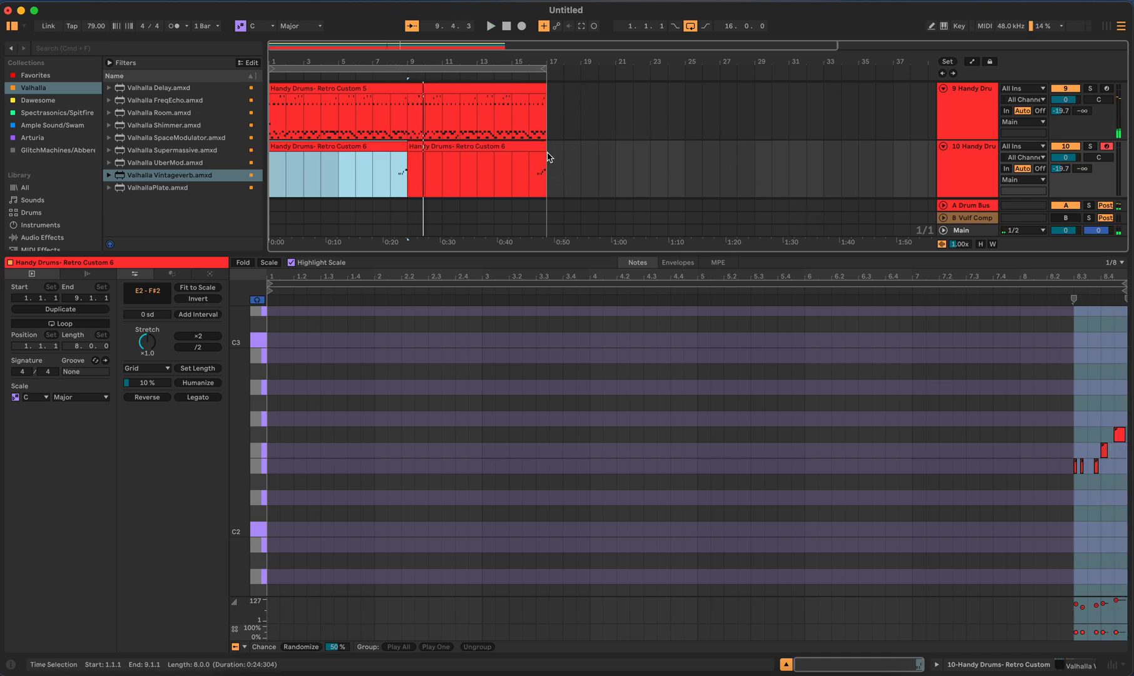
# Step: Consolidate both Retro Custom 6 clips on track 10 into one 16-bar clip
pyautogui.moveTo(550, 156); pyautogui.dragTo(212, 168)
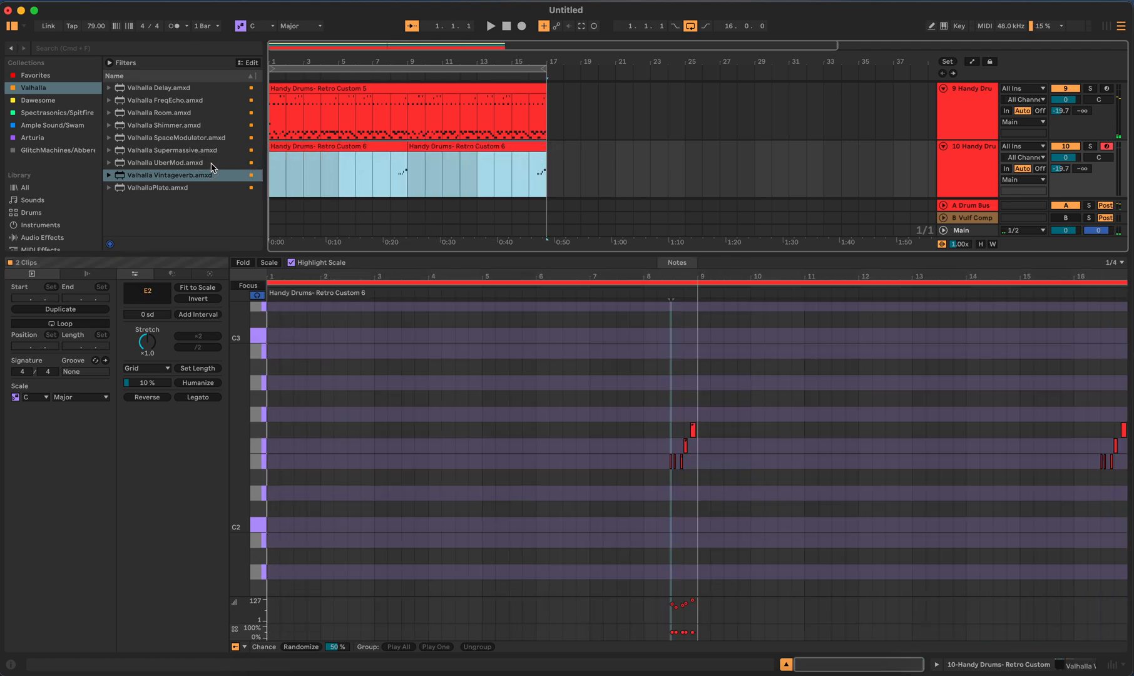
pyautogui.press('super+j')
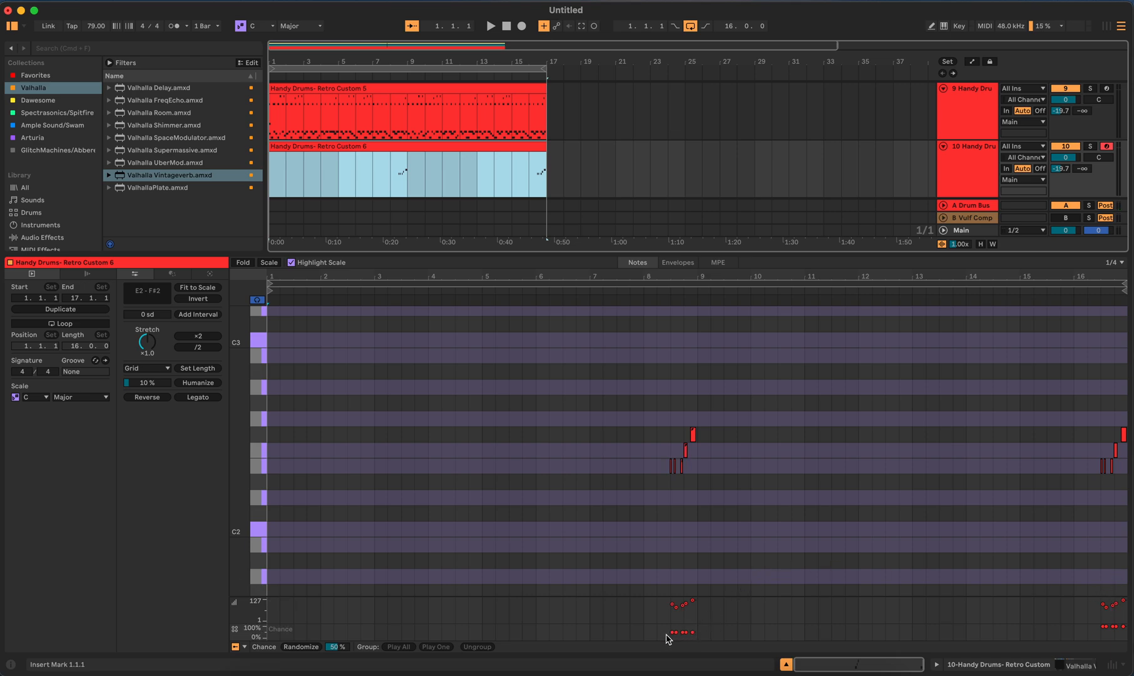
pyautogui.click(686, 632)
pyautogui.click(385, 167)
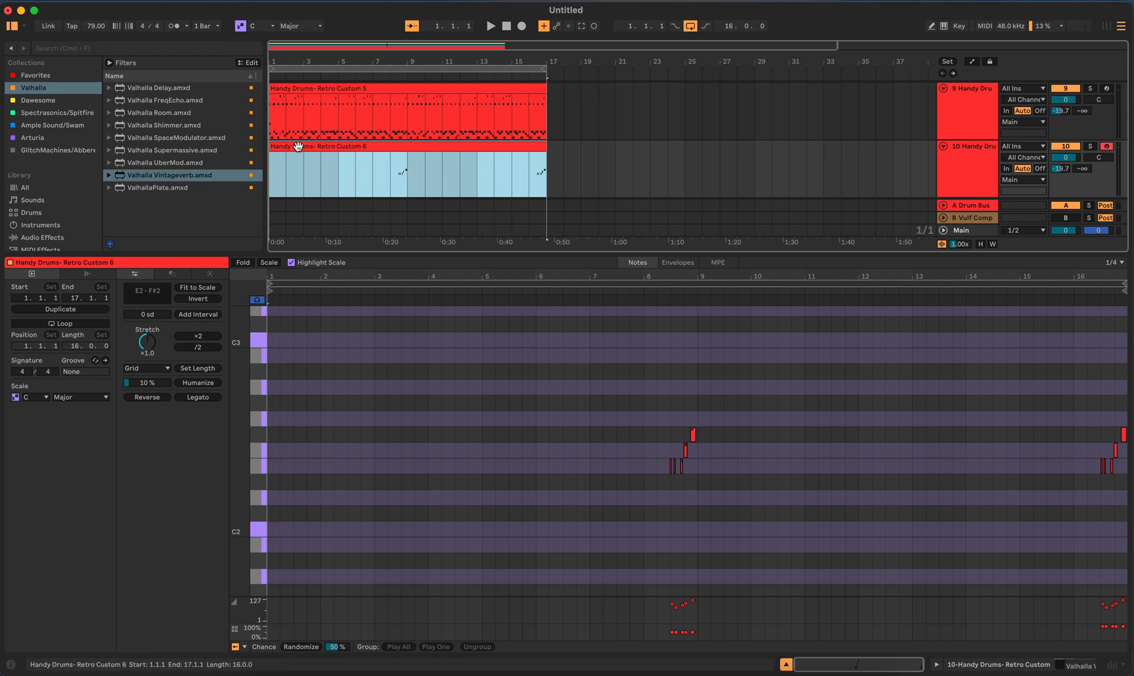
# Step: Open the Retro Custom 5 clip on track 9 and inspect the chance of the C2 note at its start
pyautogui.click(291, 89)
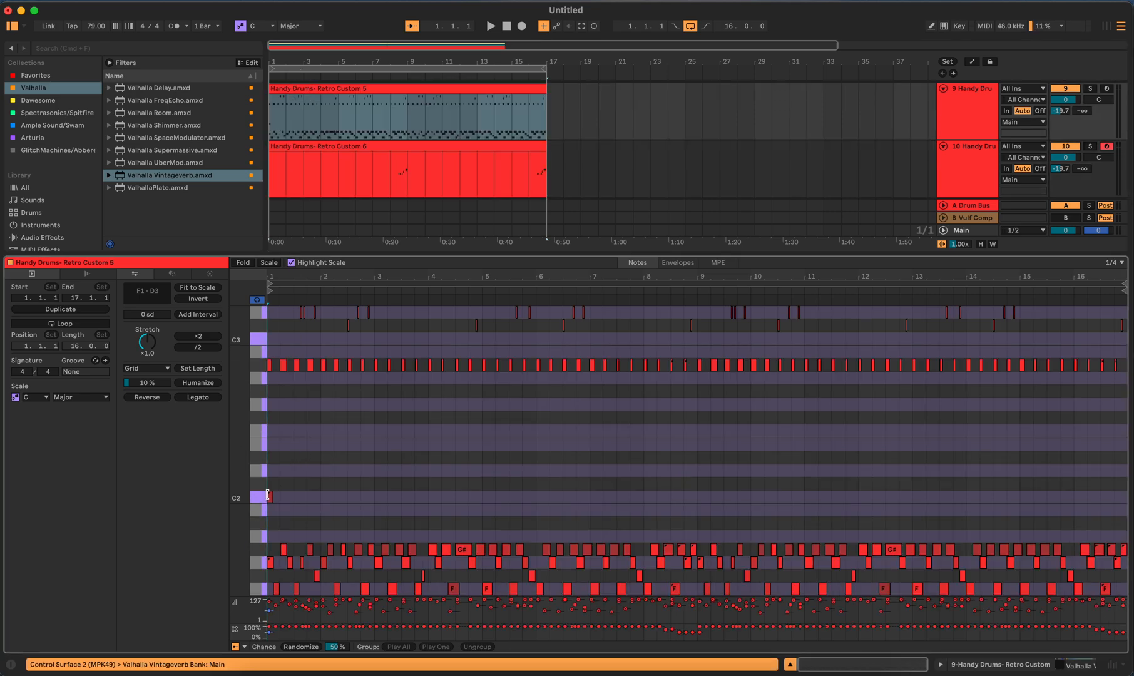
pyautogui.click(270, 497)
pyautogui.moveTo(269, 633); pyautogui.dragTo(269, 629)
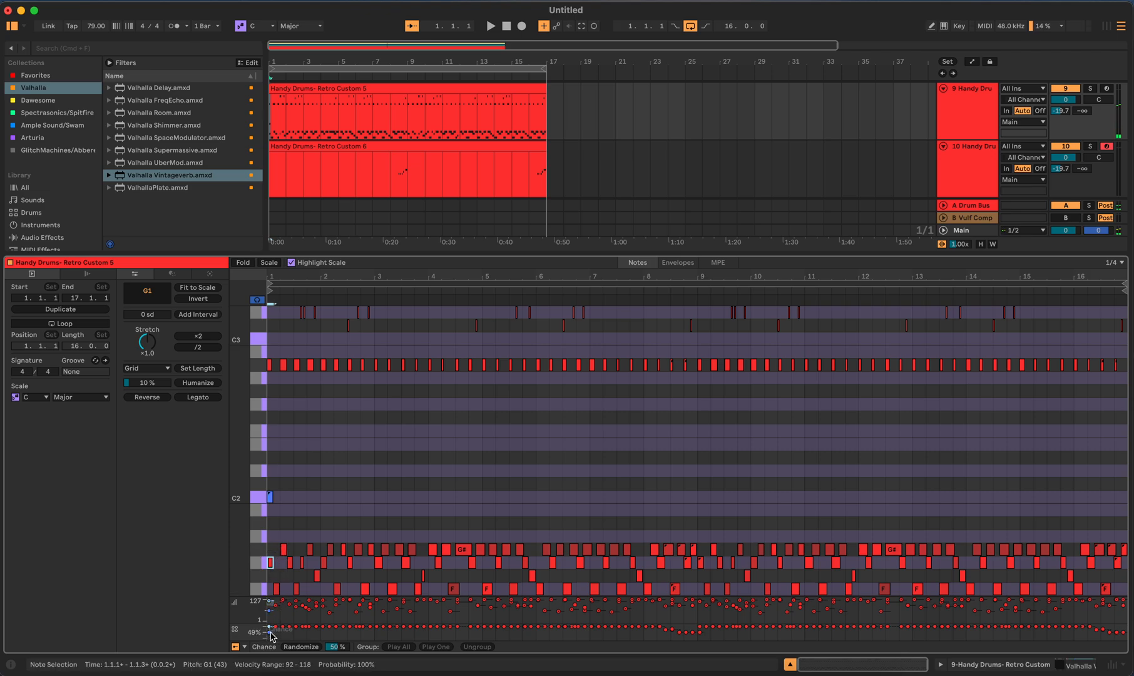
pyautogui.moveTo(270, 636); pyautogui.dragTo(271, 633)
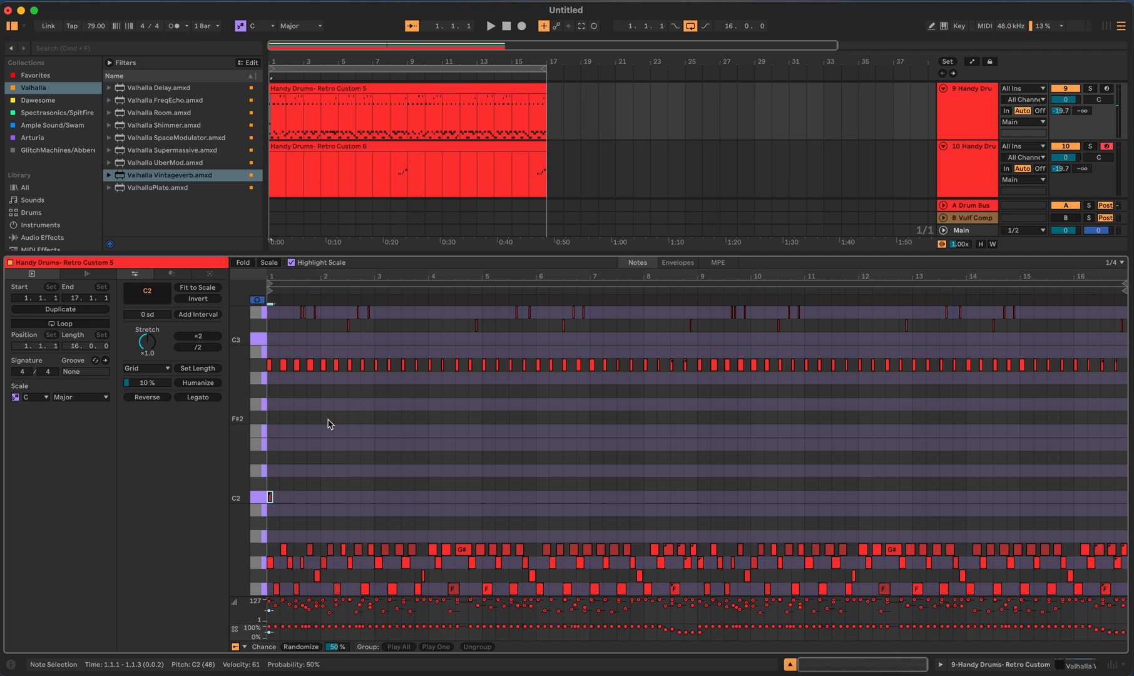
pyautogui.click(314, 449)
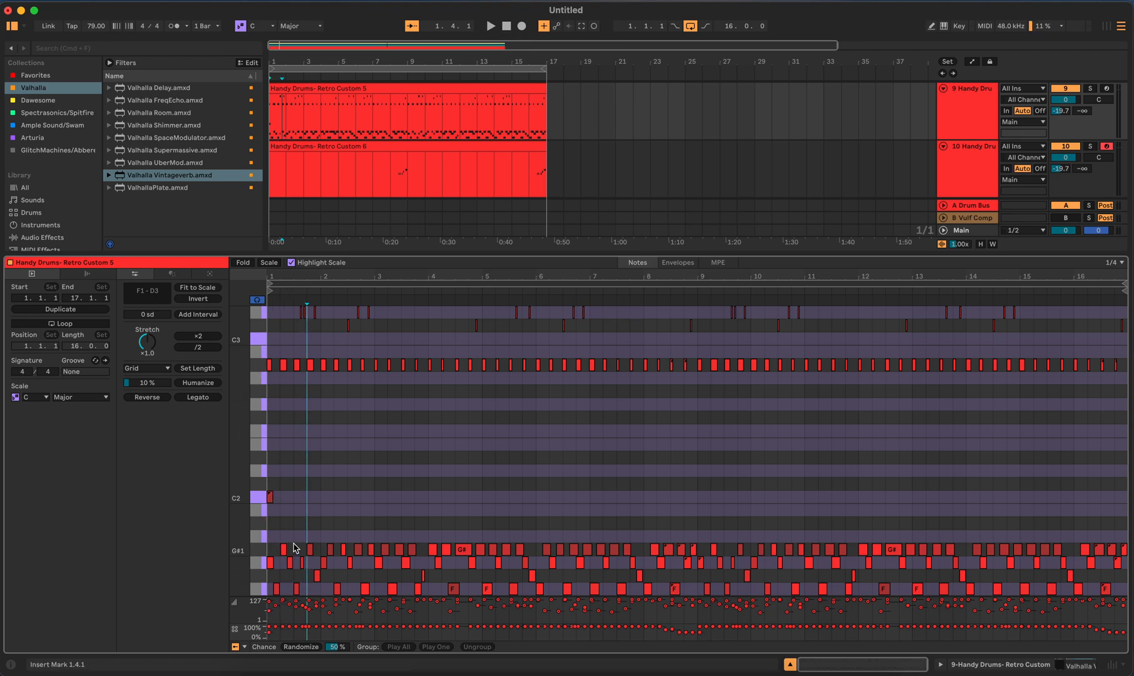
# Step: Inspect the first G1 and A#2 notes and the chance of the two A#2 notes just before bar 9
pyautogui.click(271, 563)
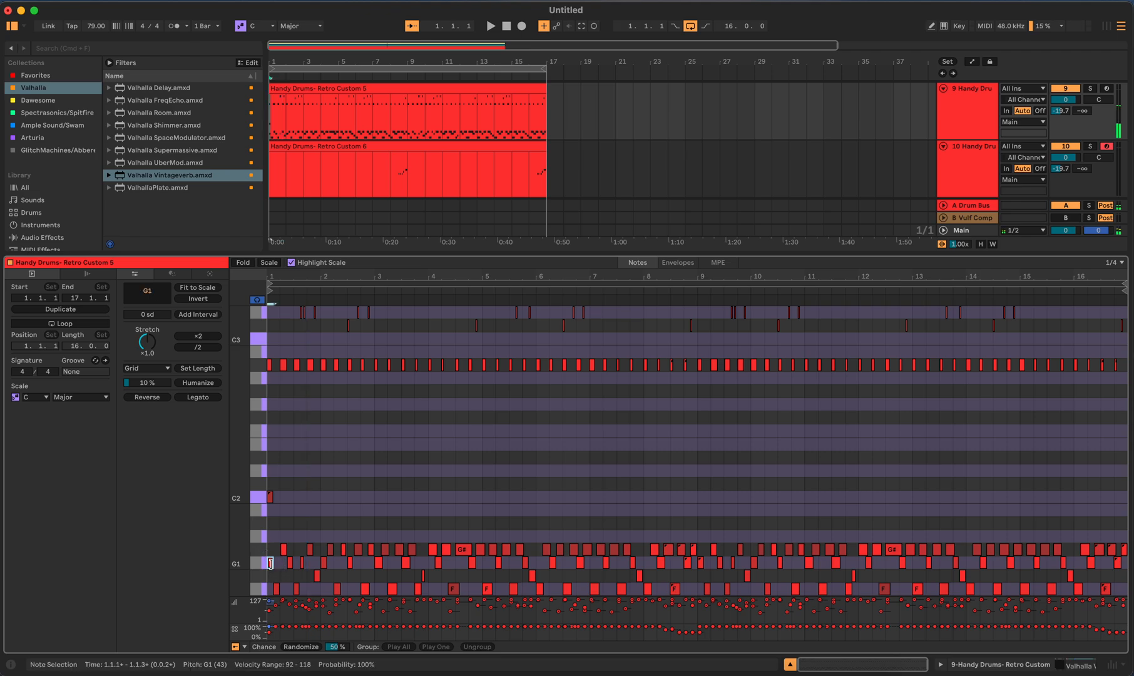
pyautogui.click(294, 559)
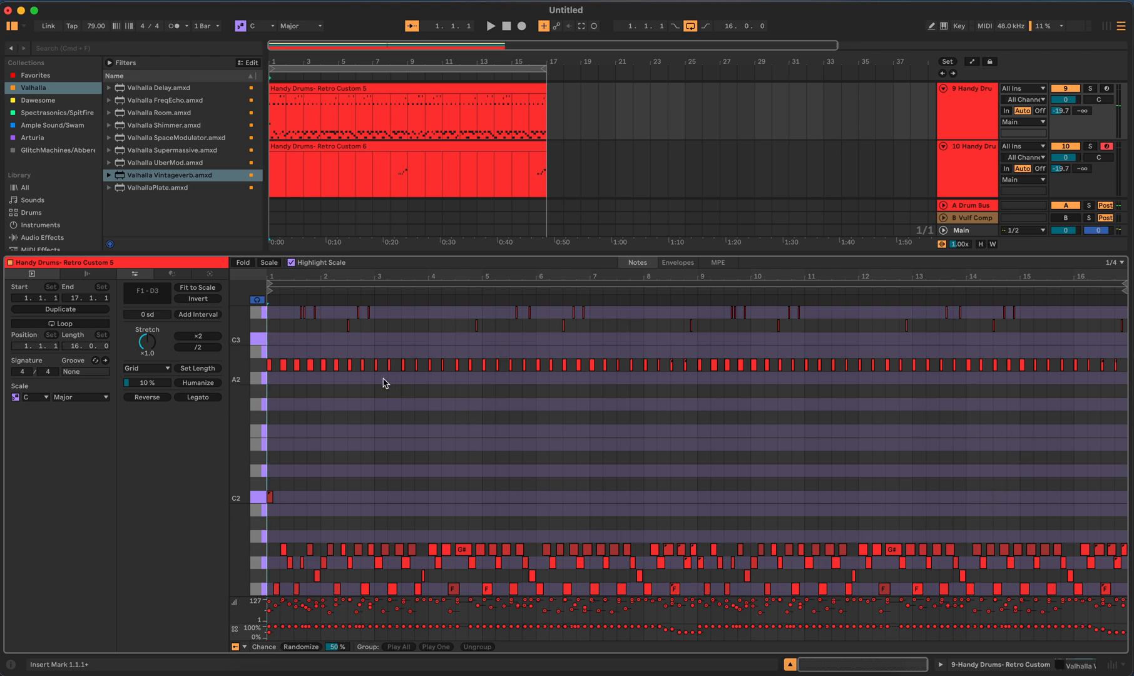
pyautogui.click(269, 366)
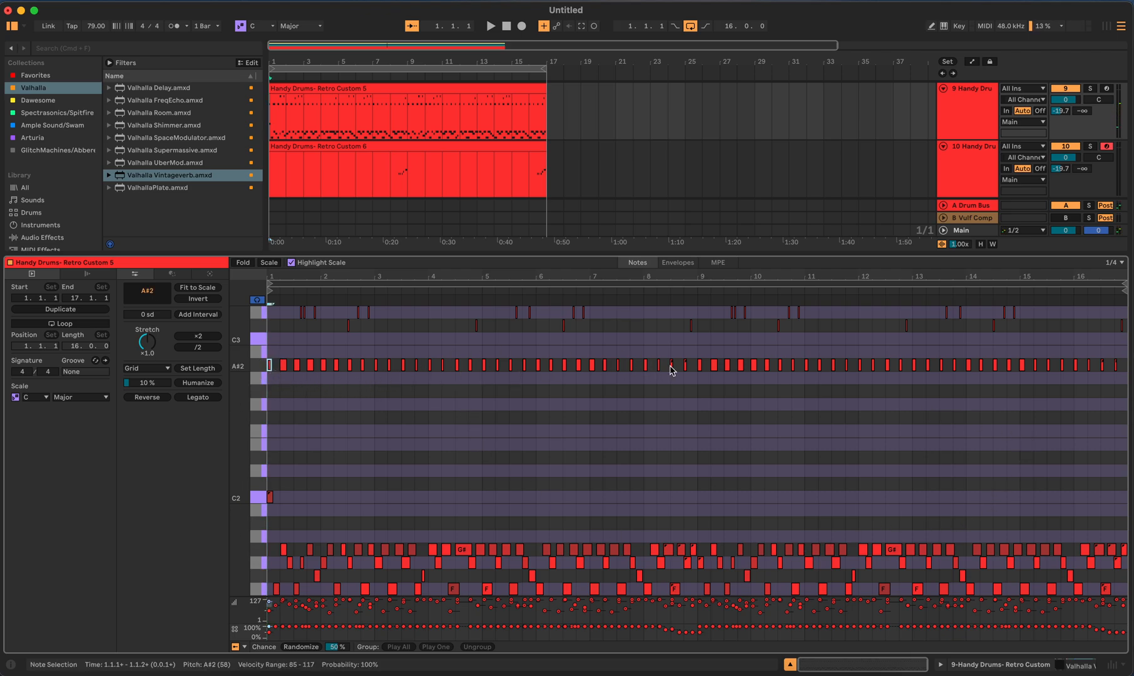
pyautogui.moveTo(695, 362); pyautogui.dragTo(663, 382)
pyautogui.moveTo(680, 629); pyautogui.dragTo(686, 637)
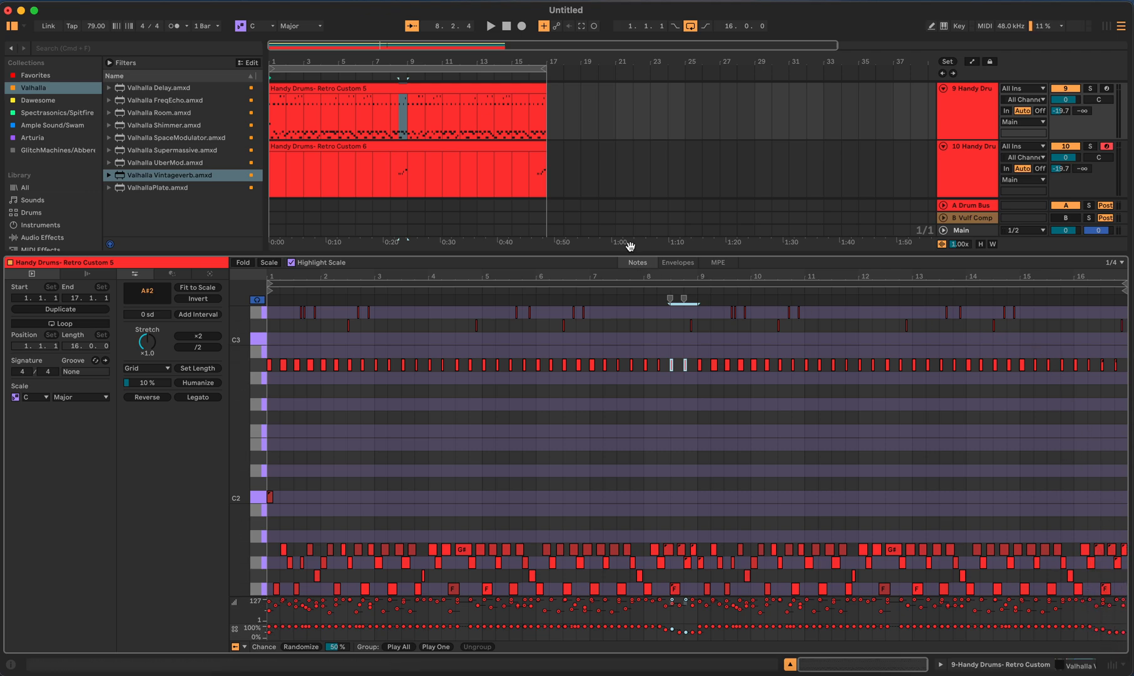
# Step: Return to the full arrangement with track 9 folded, and disarm track 10
pyautogui.click(598, 150)
pyautogui.hotkey('shift', 'Tab')
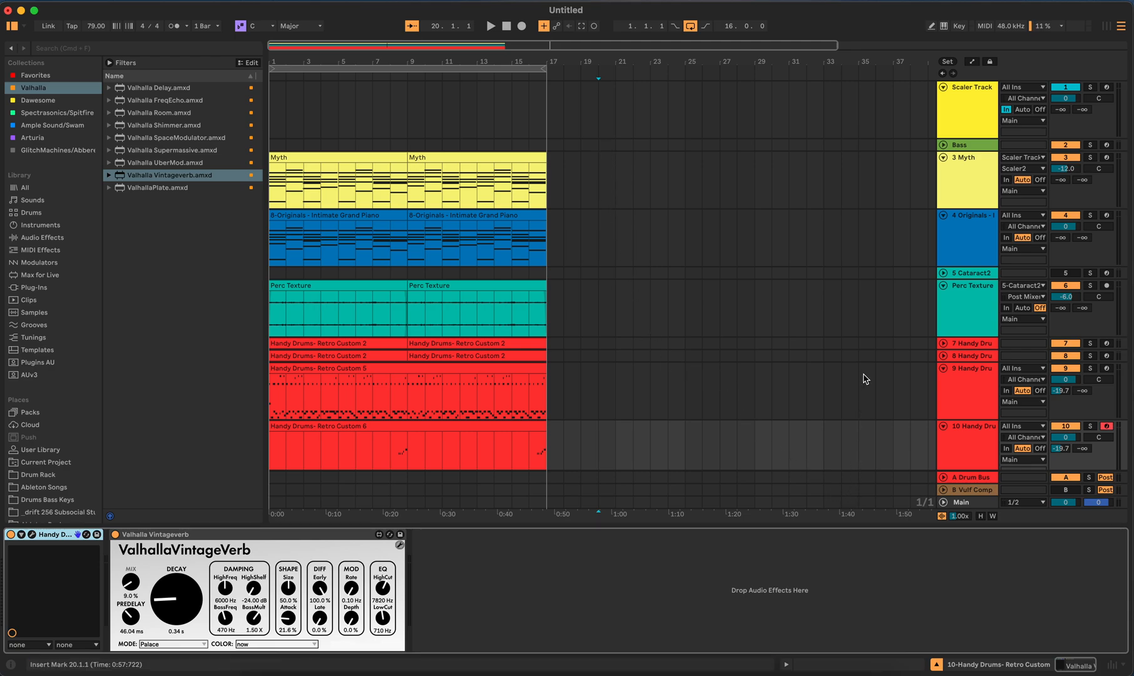
pyautogui.scroll(-1, 885, 374)
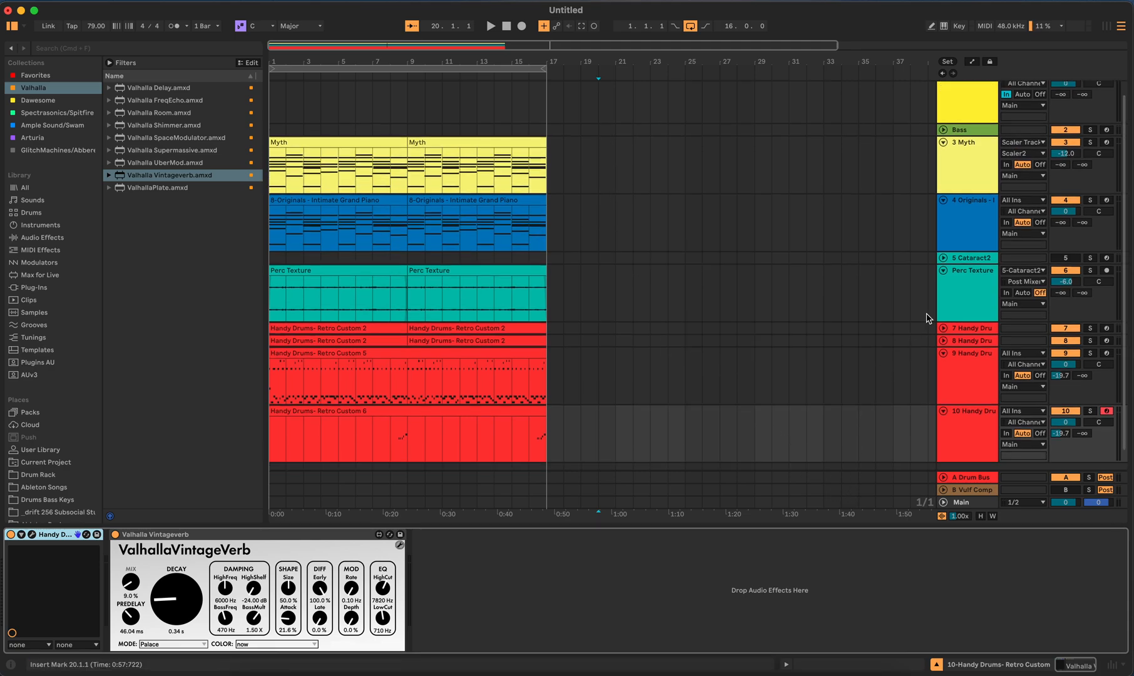
pyautogui.click(942, 355)
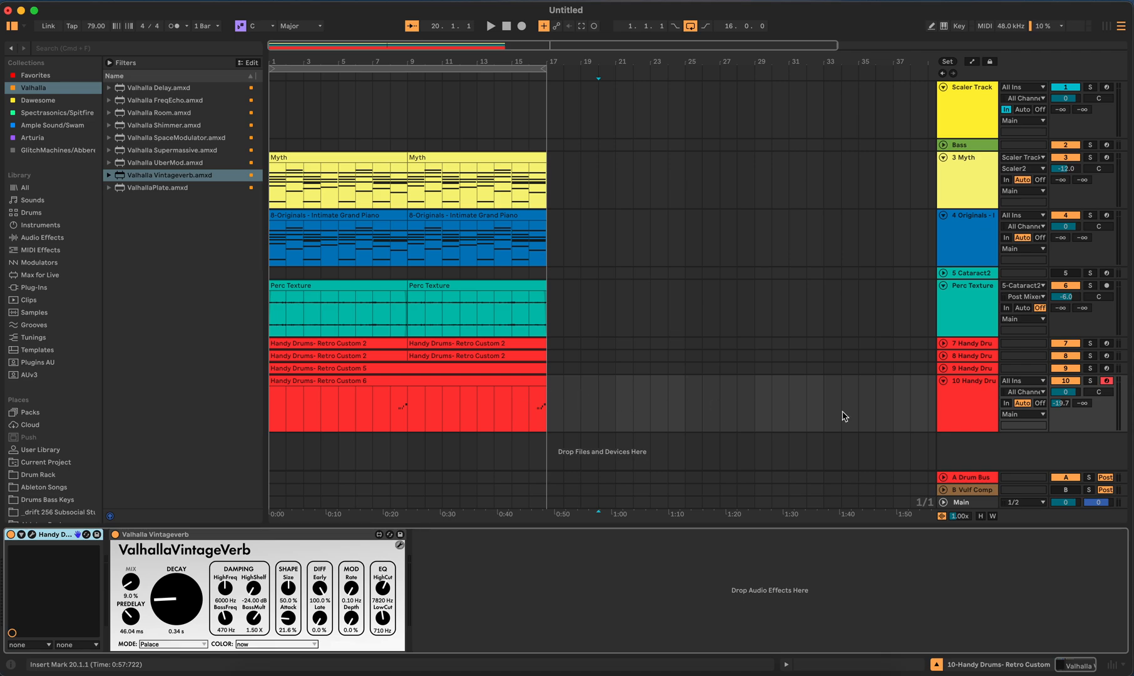
pyautogui.click(1107, 381)
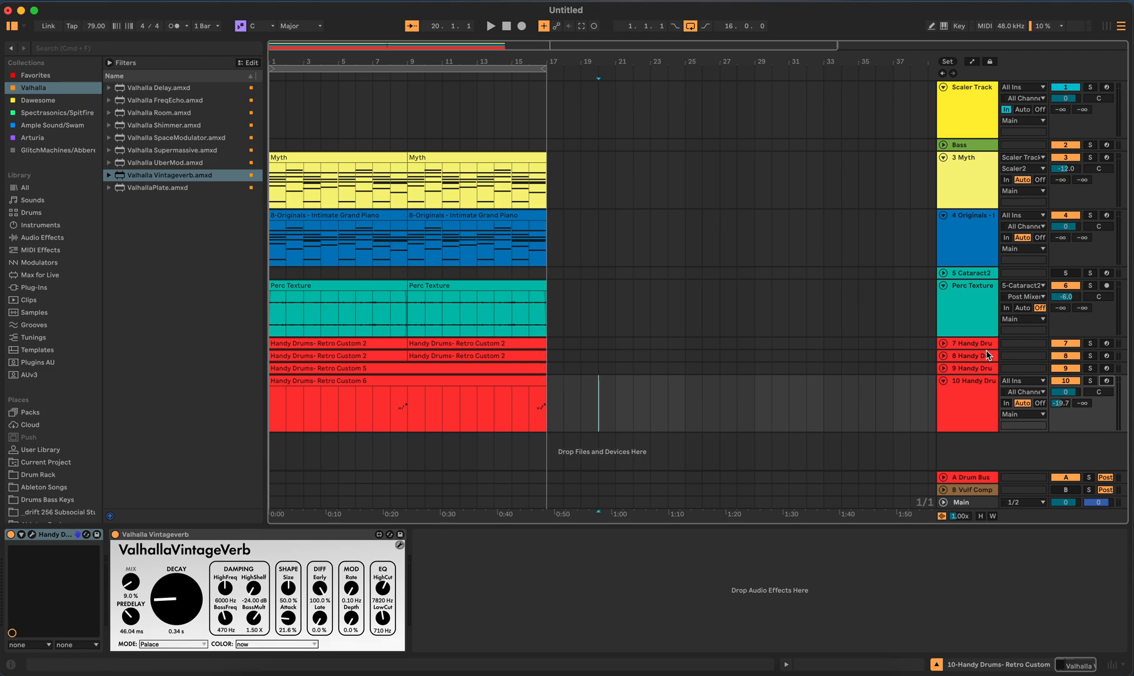
# Step: Review the notes of the consolidated Retro Custom 6 clip and fold track 10
pyautogui.click(486, 383)
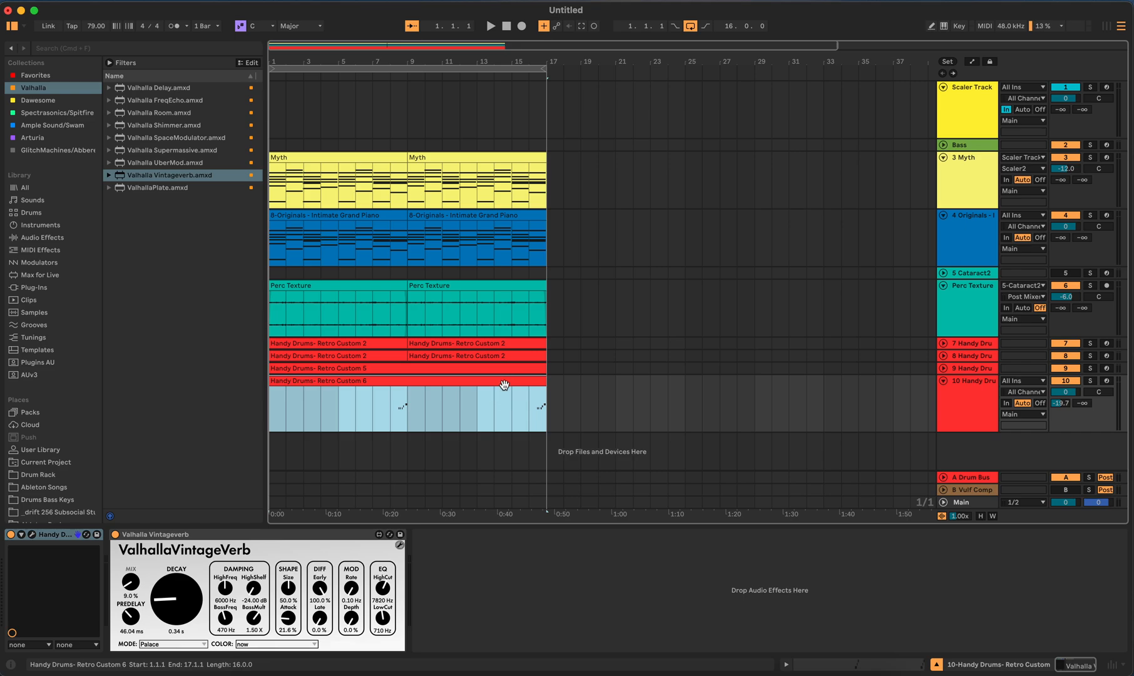
pyautogui.doubleClick(504, 384)
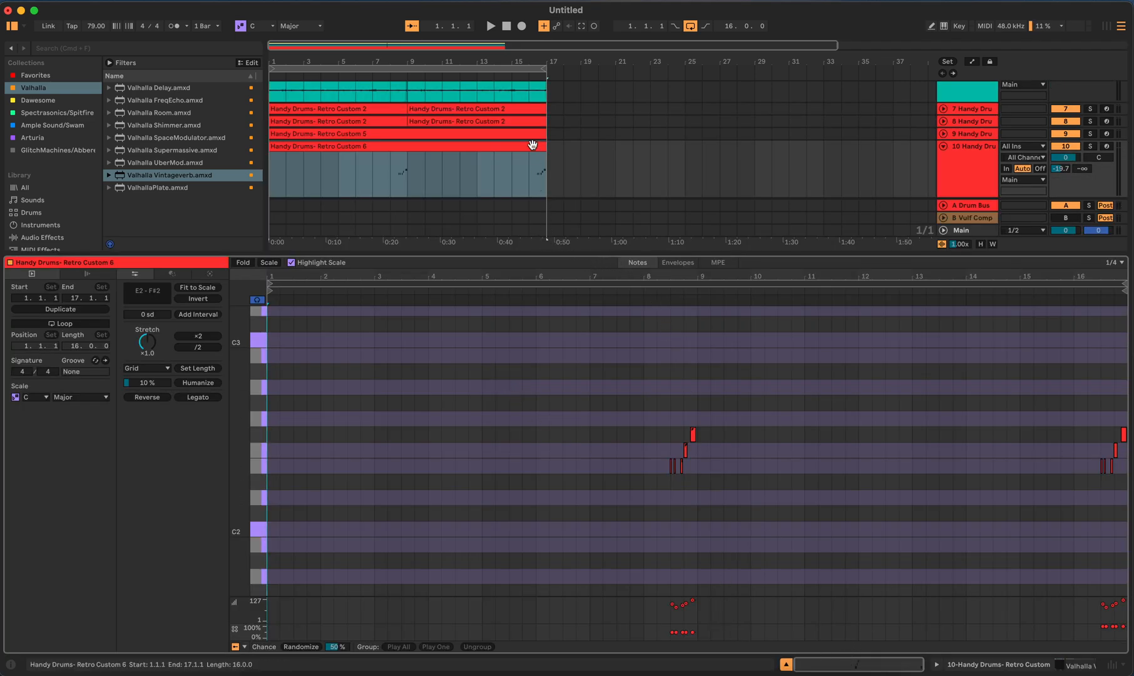
pyautogui.hotkey('shift', 'Tab')
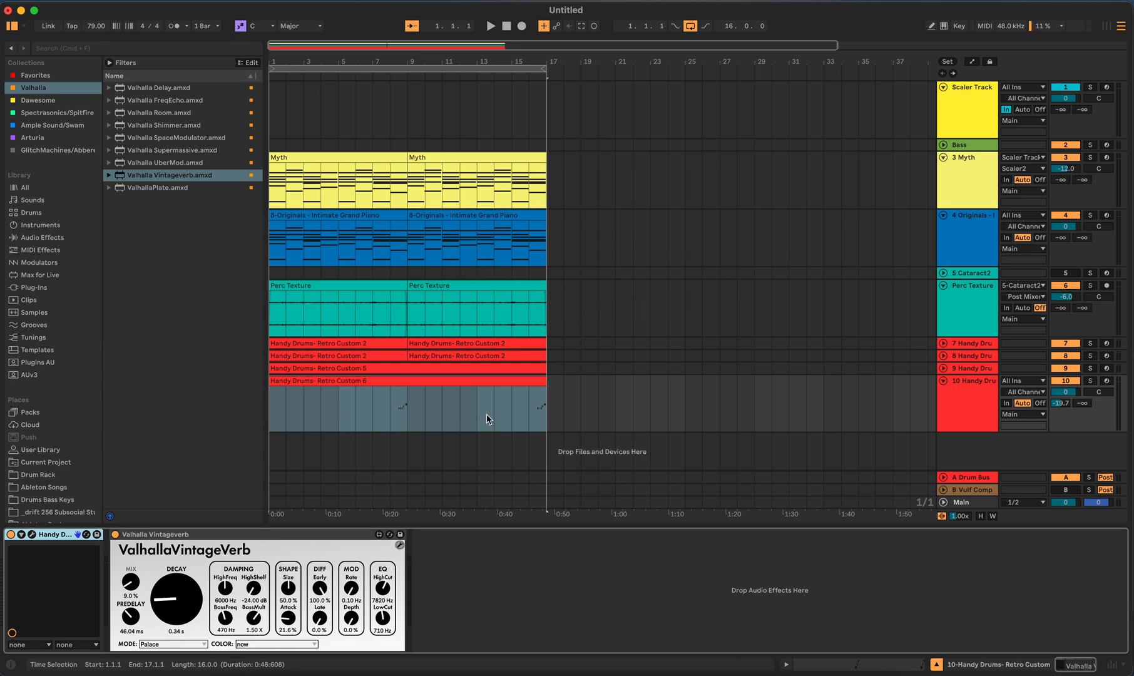
pyautogui.click(942, 381)
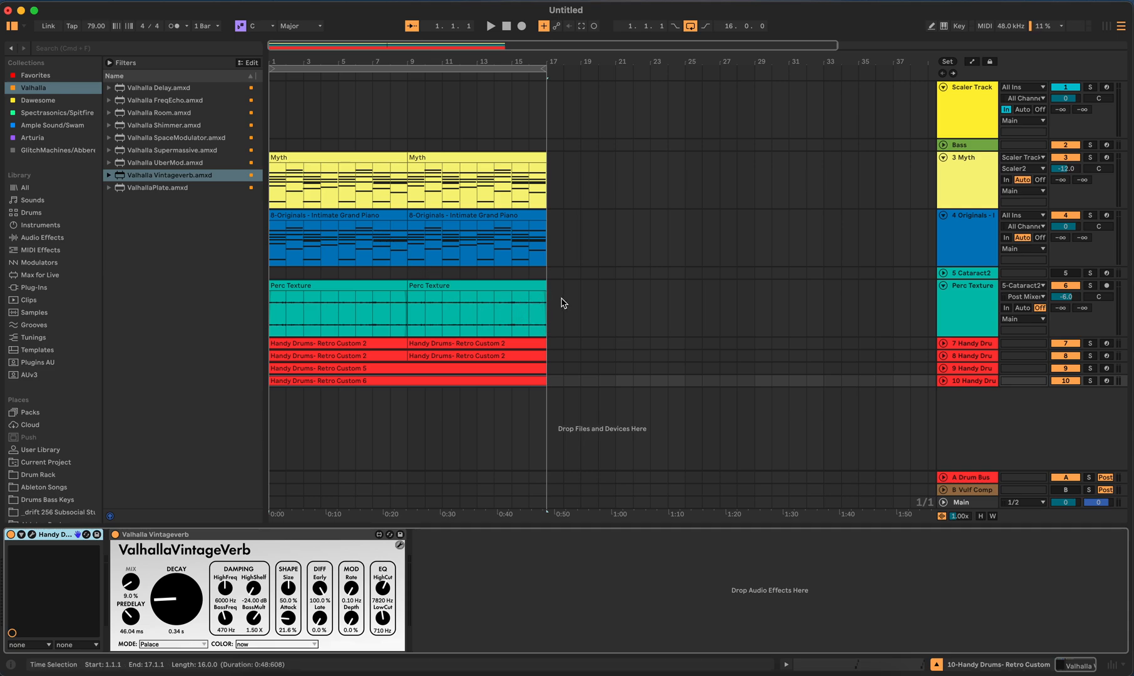
# Step: Solo the Perc Texture track and play it from bar 9
pyautogui.click(436, 289)
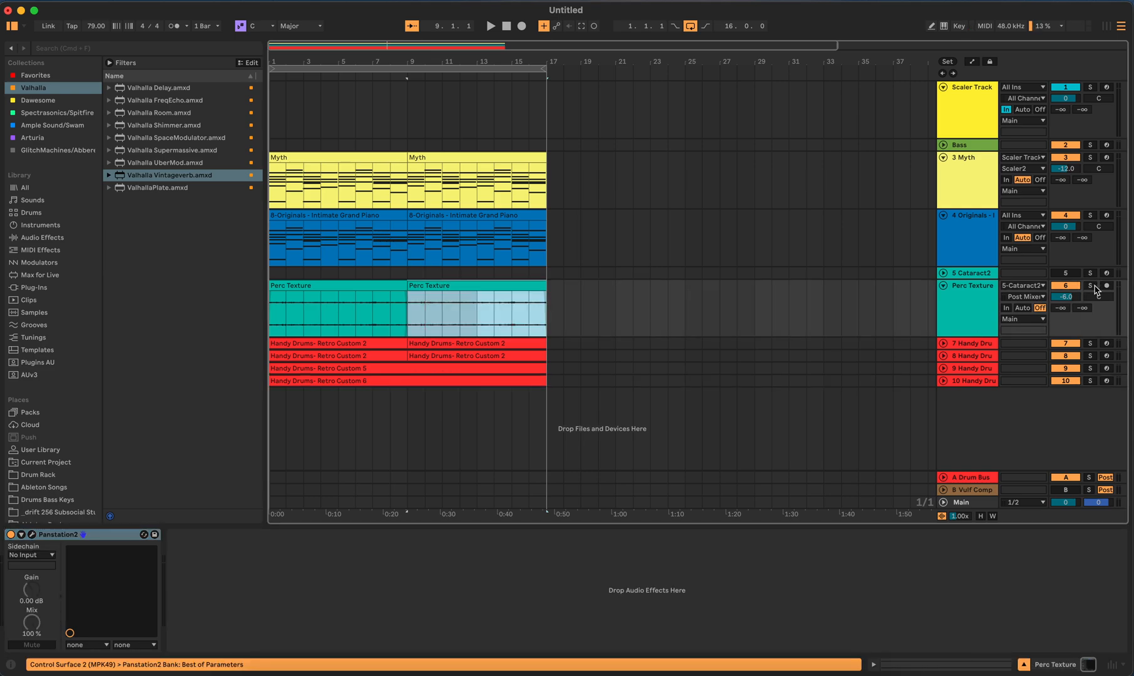
pyautogui.click(1091, 285)
pyautogui.press('space')
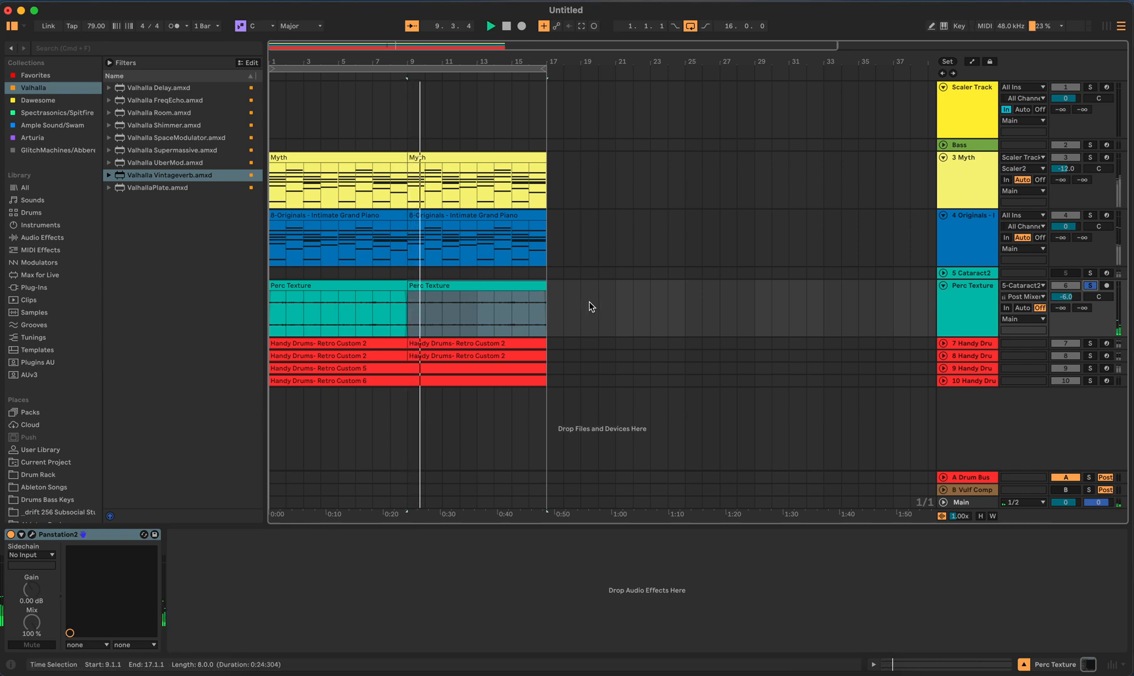
pyautogui.click(551, 304)
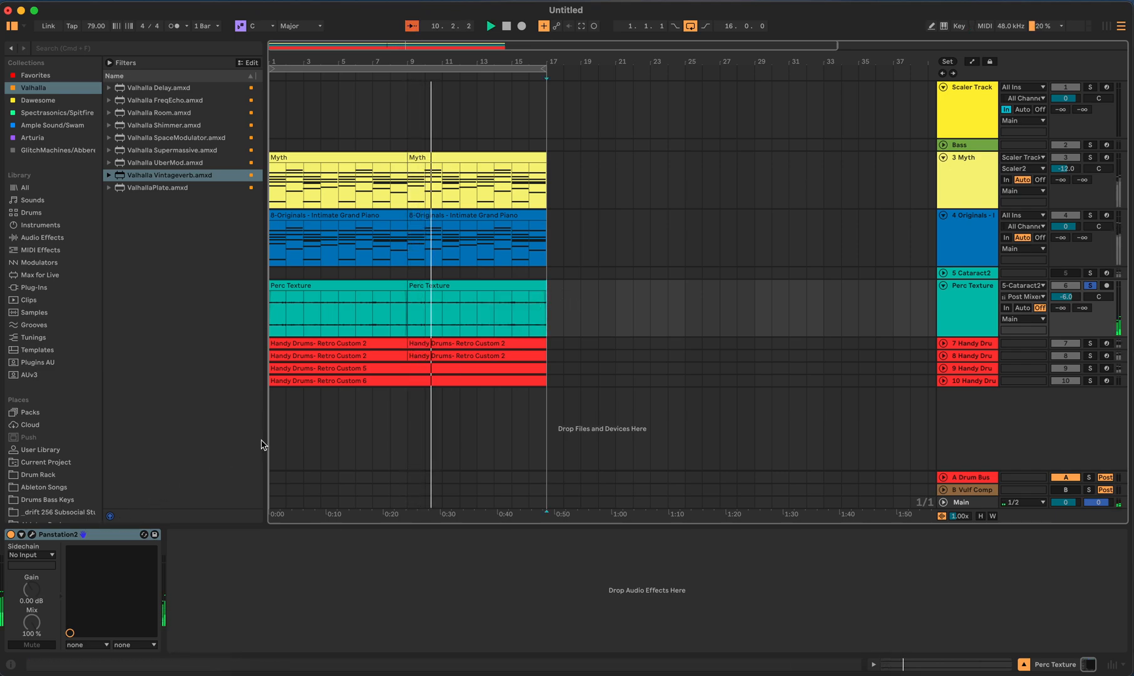
# Step: Open the Digitalis plug-in on the Cataract2 track and examine its telecommunications, paint, bitcrush, glitch and sequencer sections during playback
pyautogui.click(558, 274)
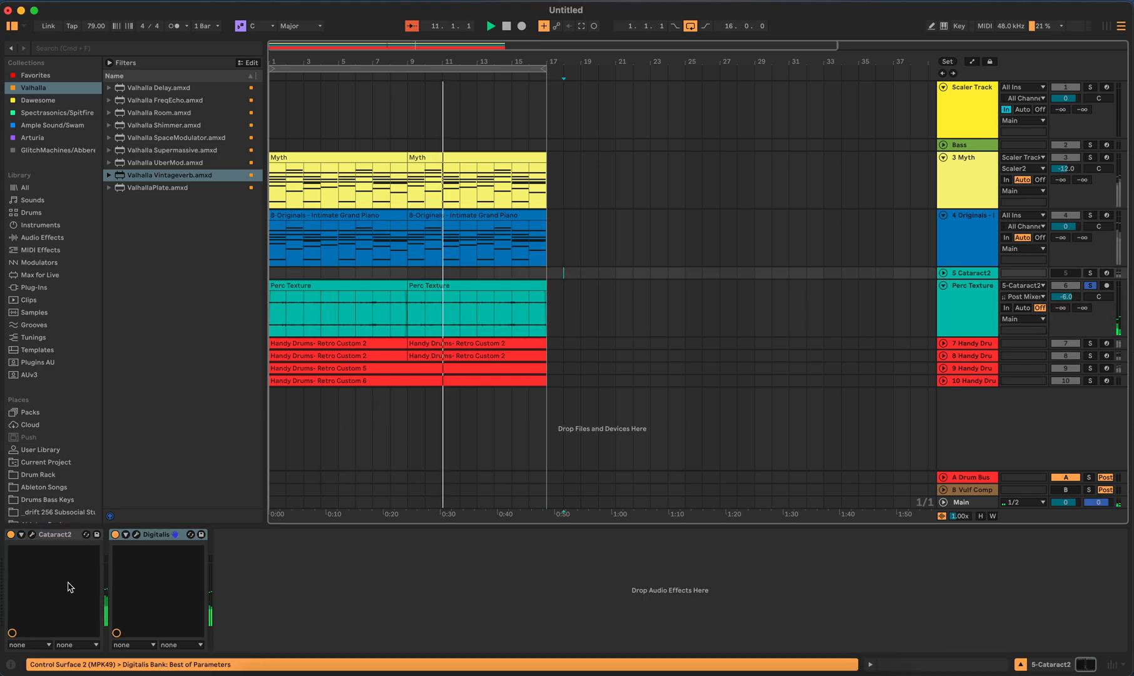
pyautogui.click(136, 534)
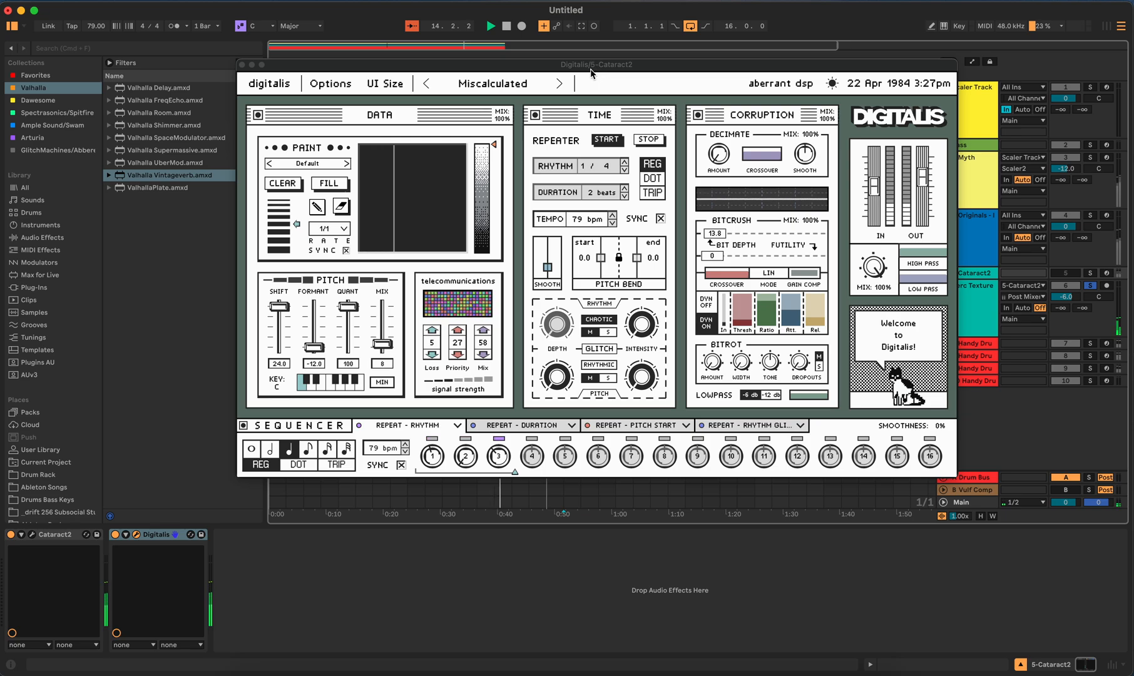
pyautogui.moveTo(587, 177)
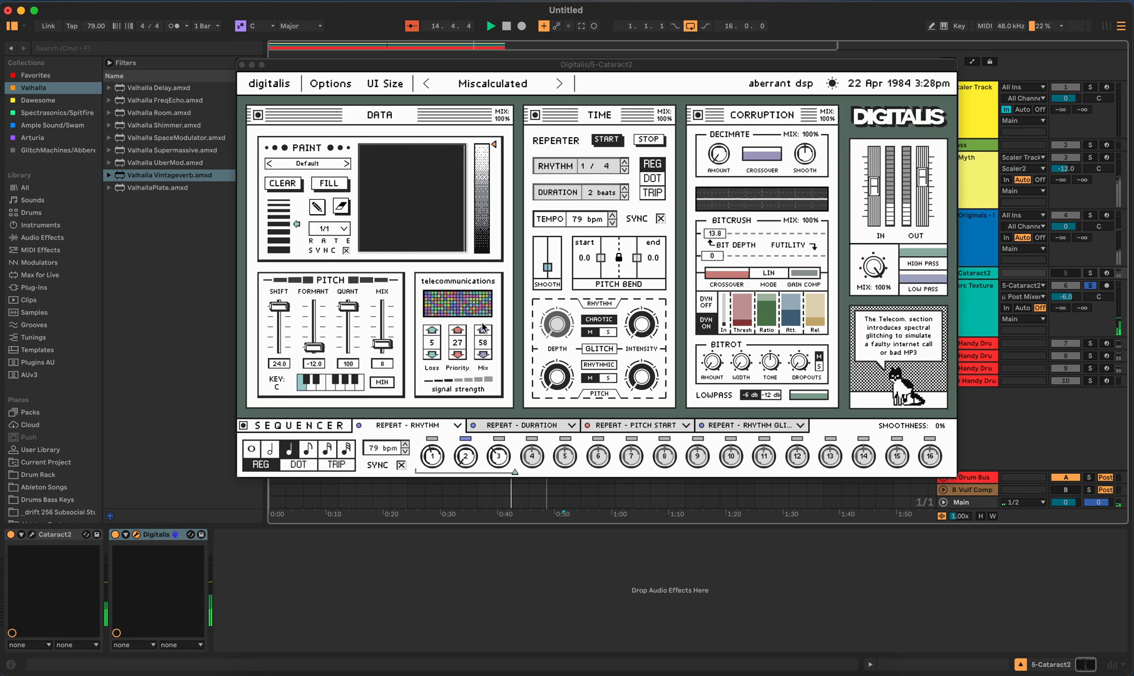
pyautogui.moveTo(430, 209)
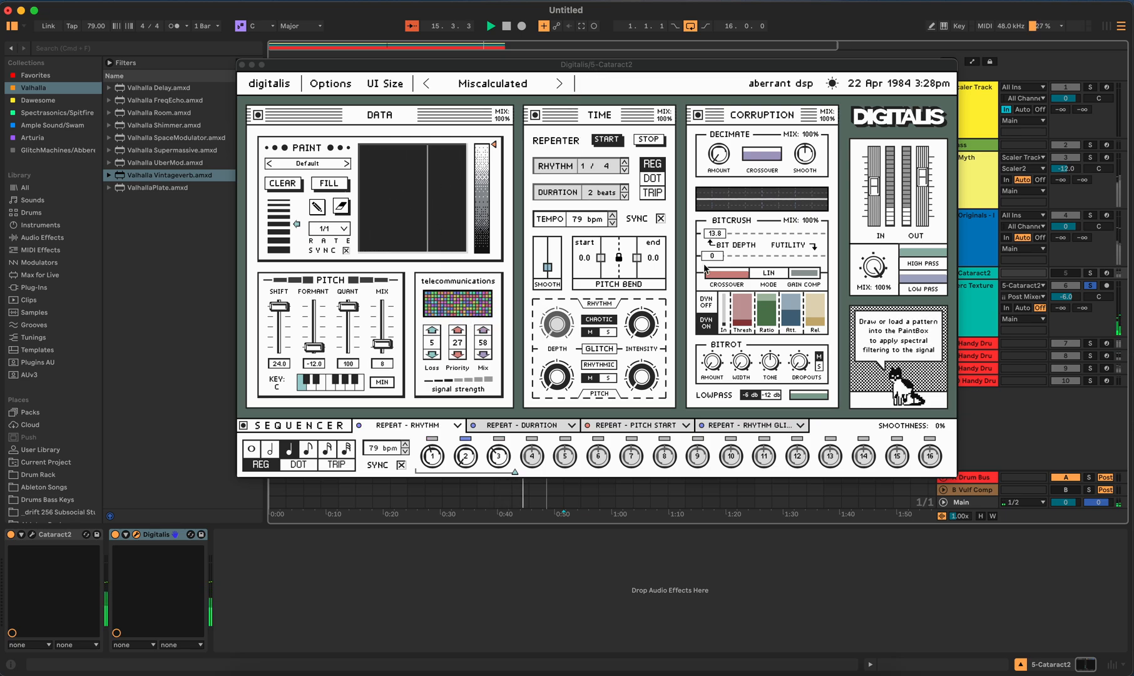
pyautogui.moveTo(754, 233)
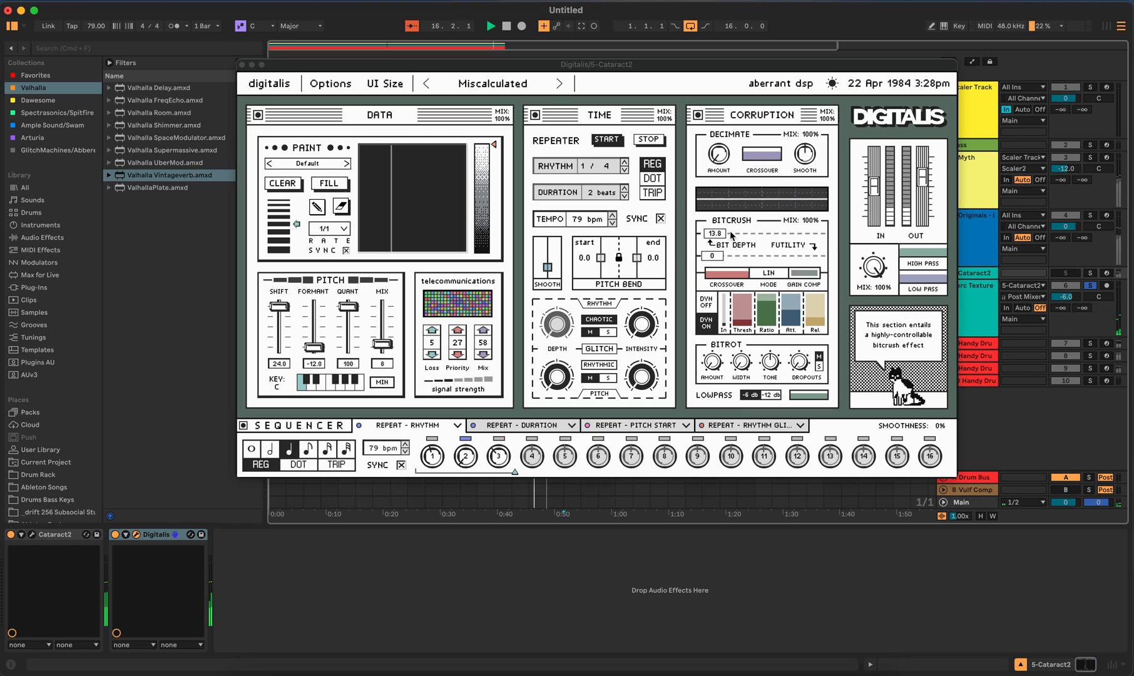
pyautogui.moveTo(635, 361)
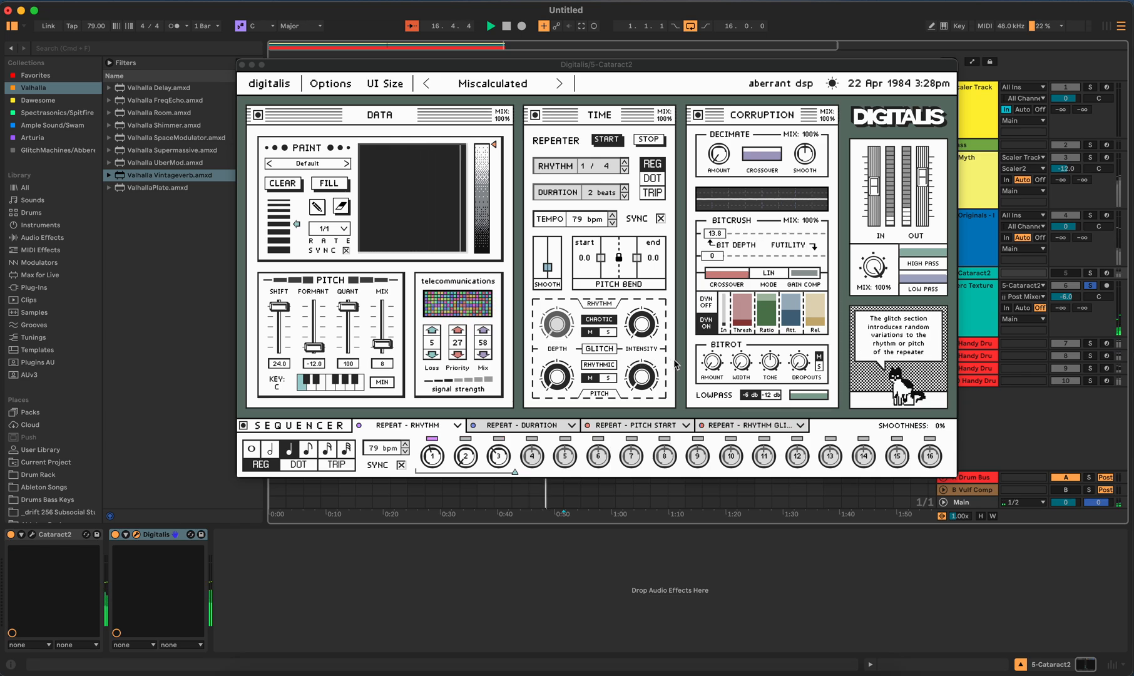
pyautogui.moveTo(436, 438)
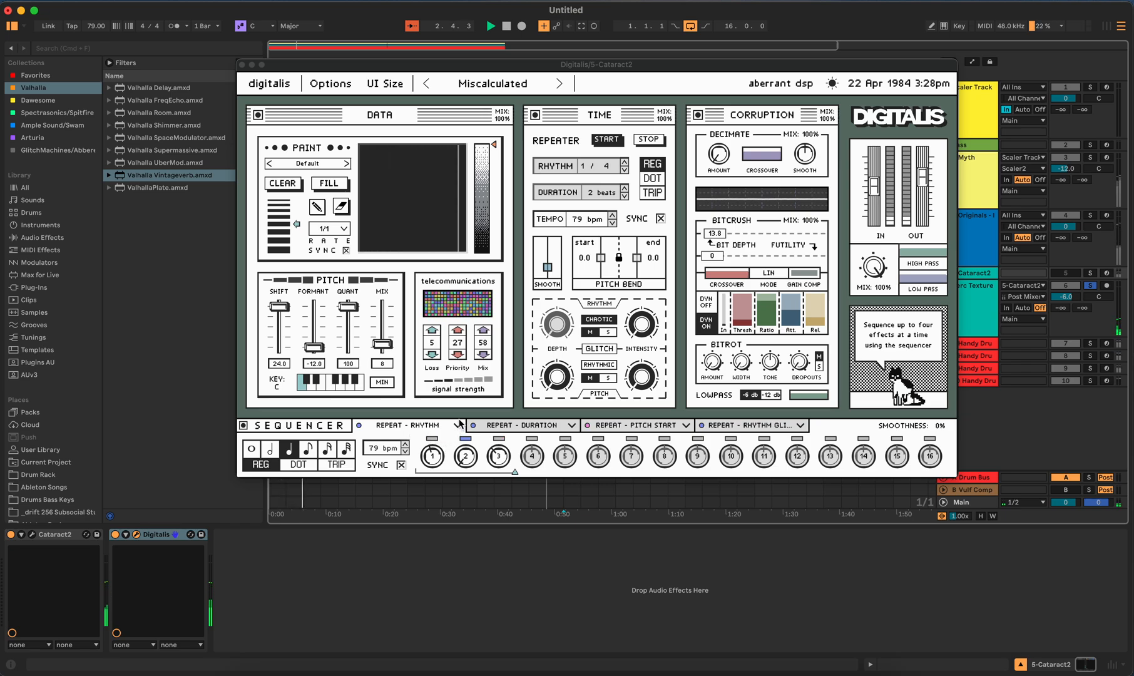
# Step: Close the Digitalis window, compare the Perc Texture track soloed against the full mix, and stop playback with the solo off
pyautogui.moveTo(296, 152)
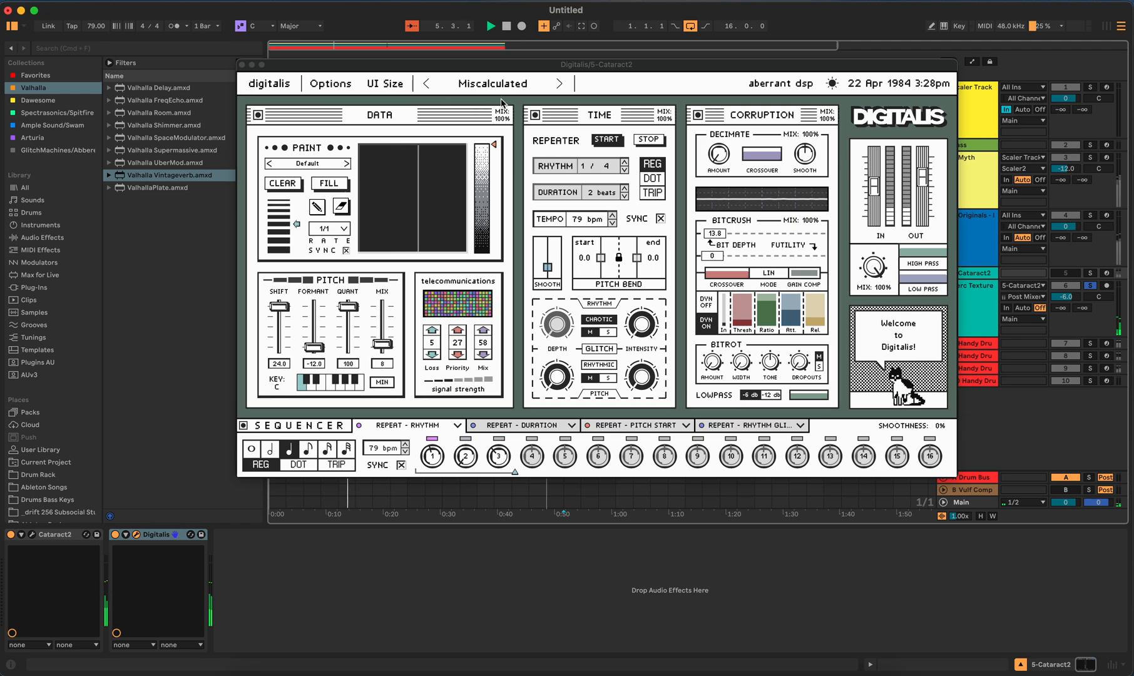
pyautogui.click(242, 64)
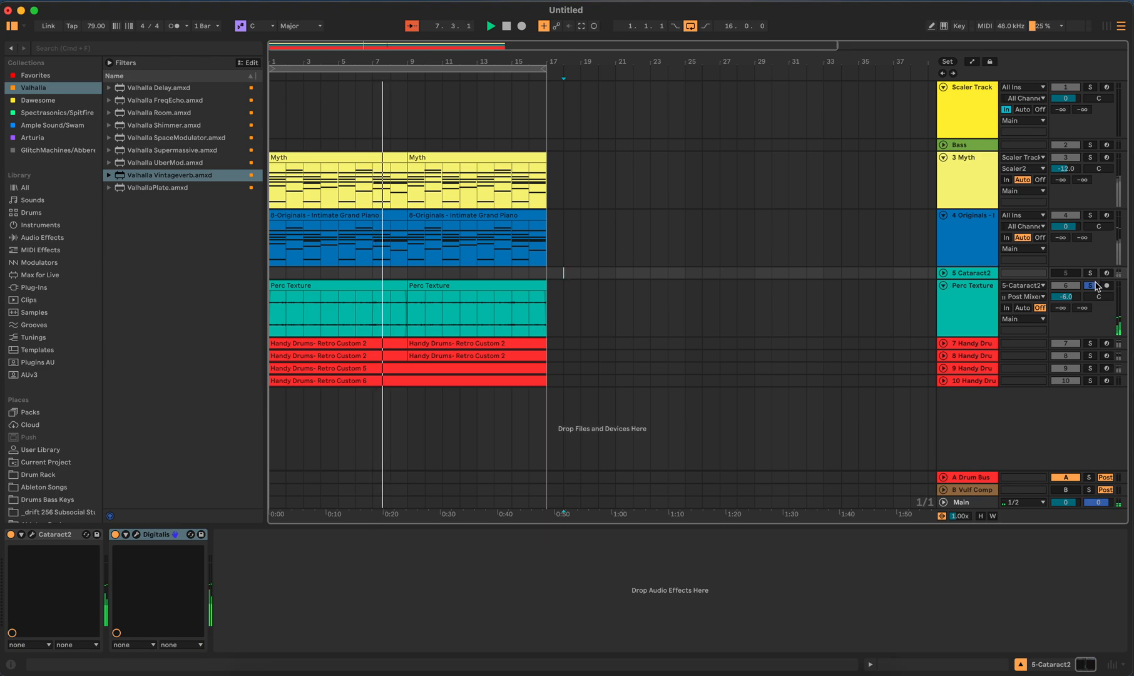
pyautogui.click(1091, 287)
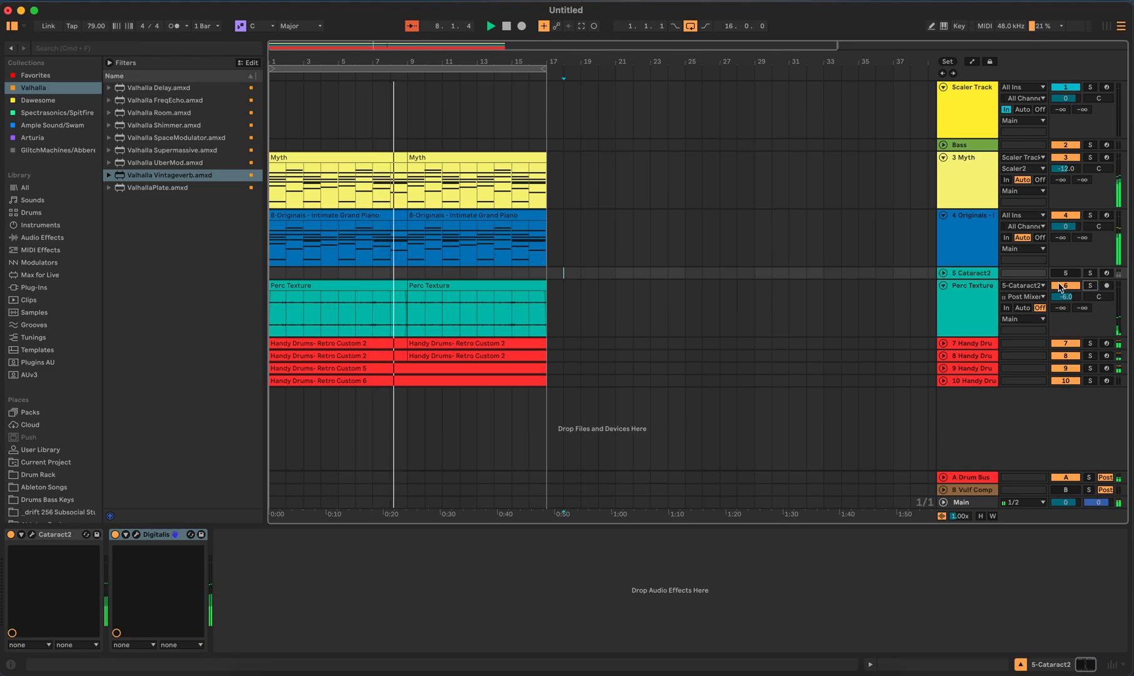
pyautogui.click(1085, 286)
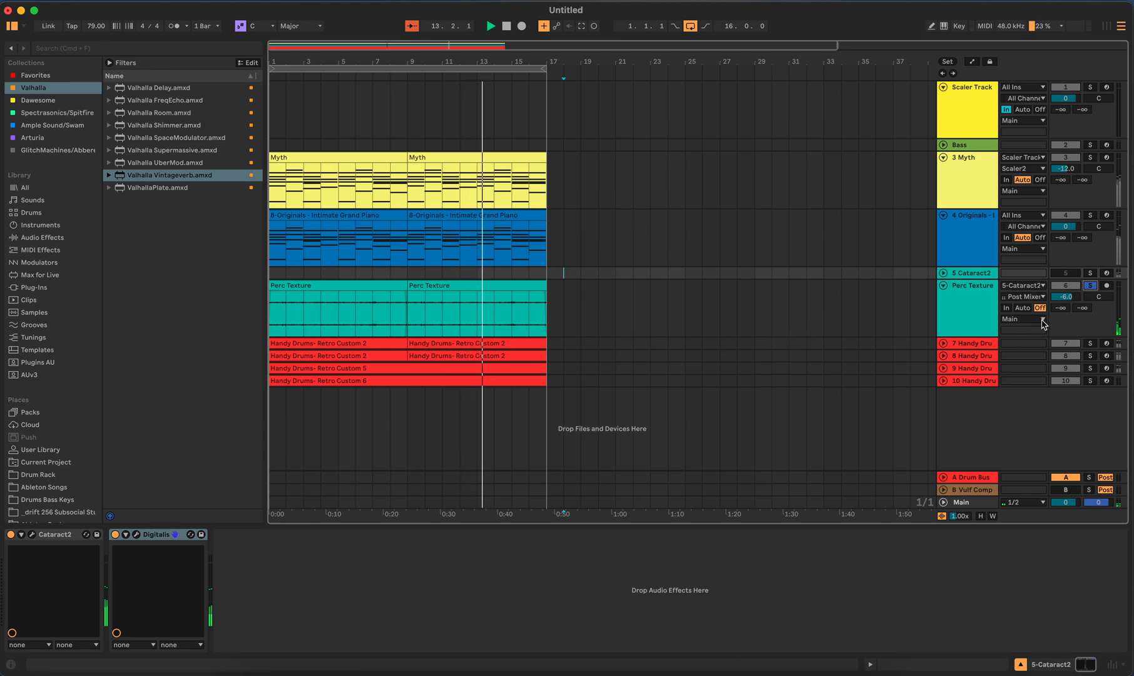
pyautogui.click(1090, 286)
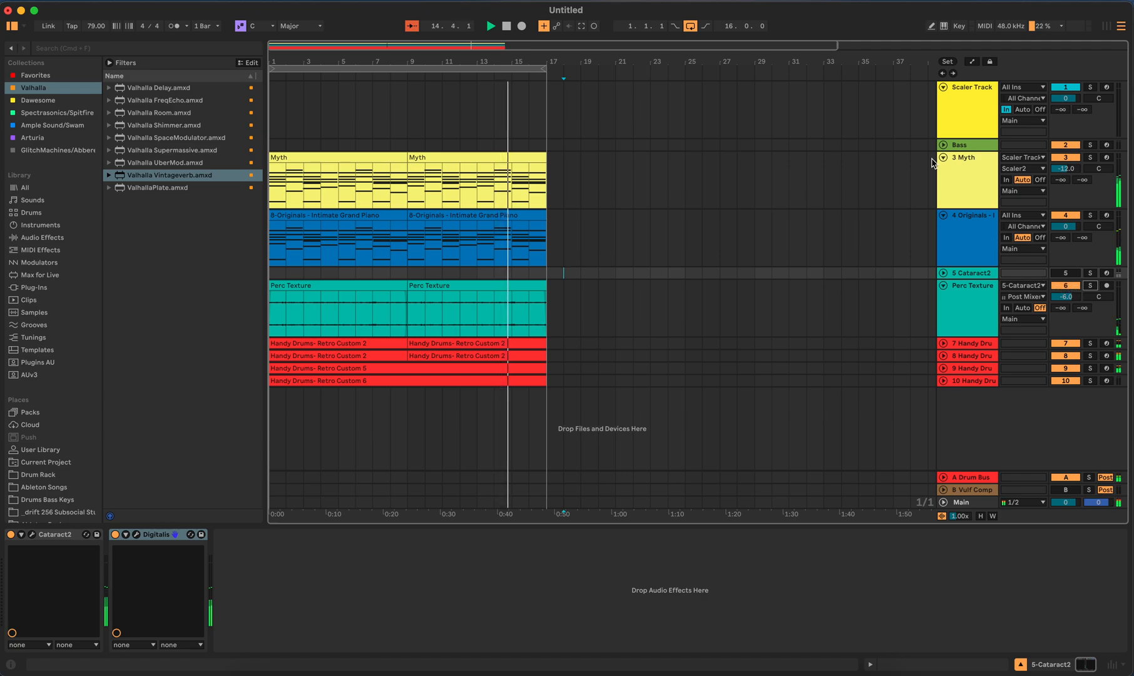
pyautogui.click(507, 26)
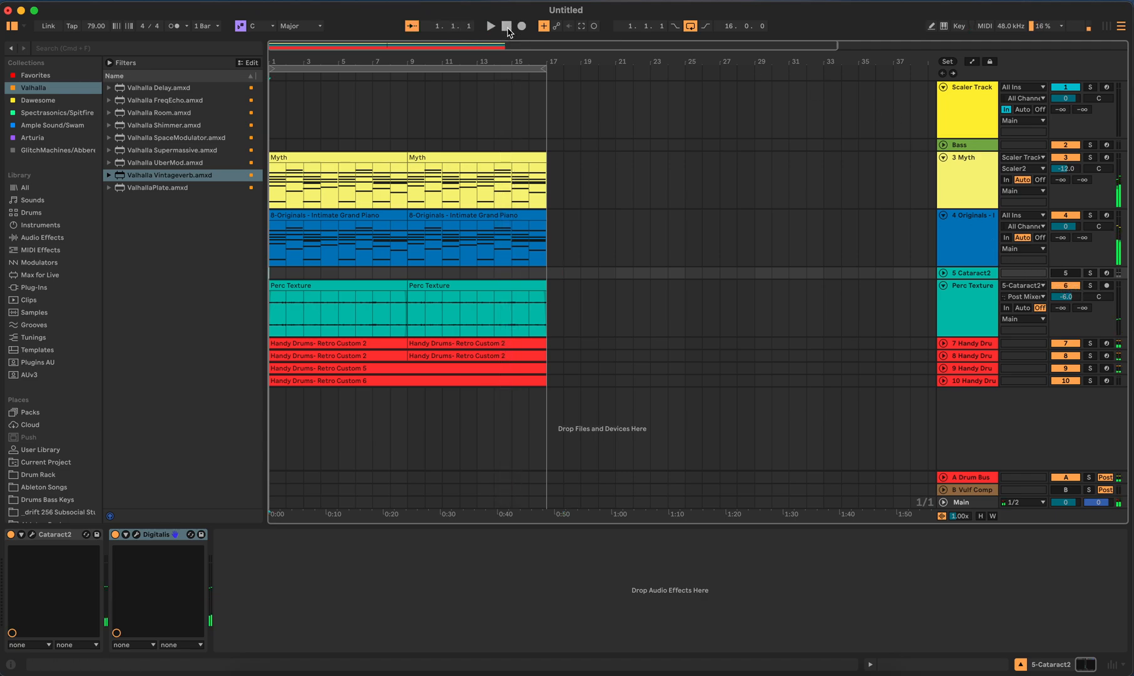
# Step: Open the Myth plug-in on track 3, examine its Iris oscillators and effects, and close its window
pyautogui.click(564, 175)
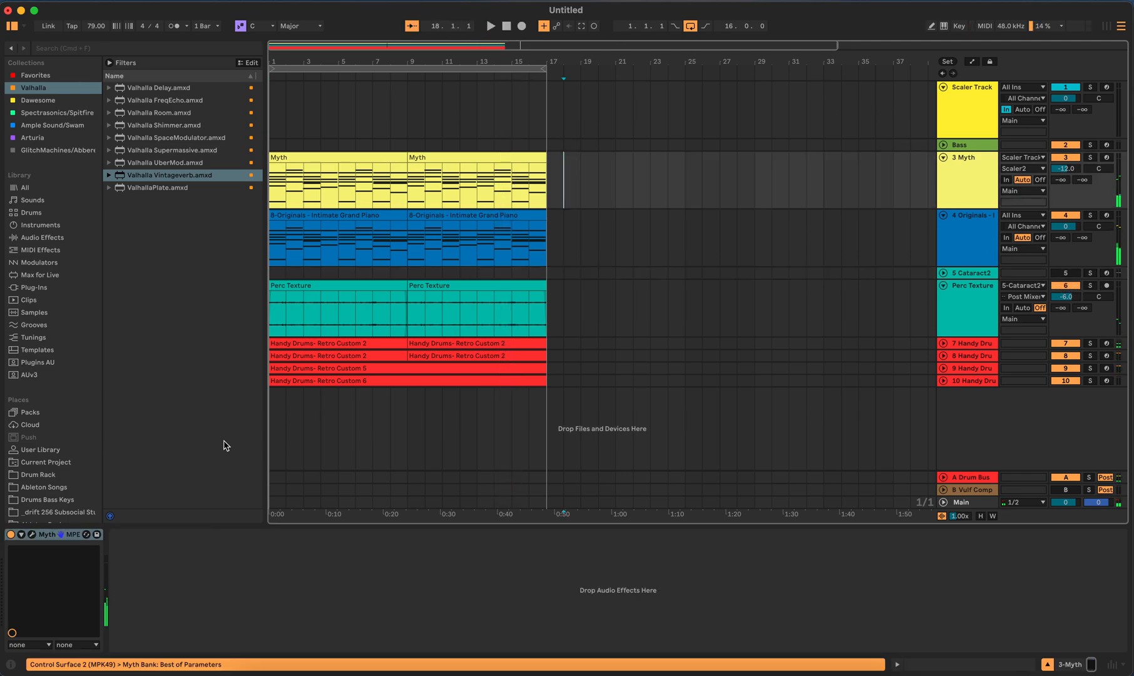
pyautogui.click(32, 535)
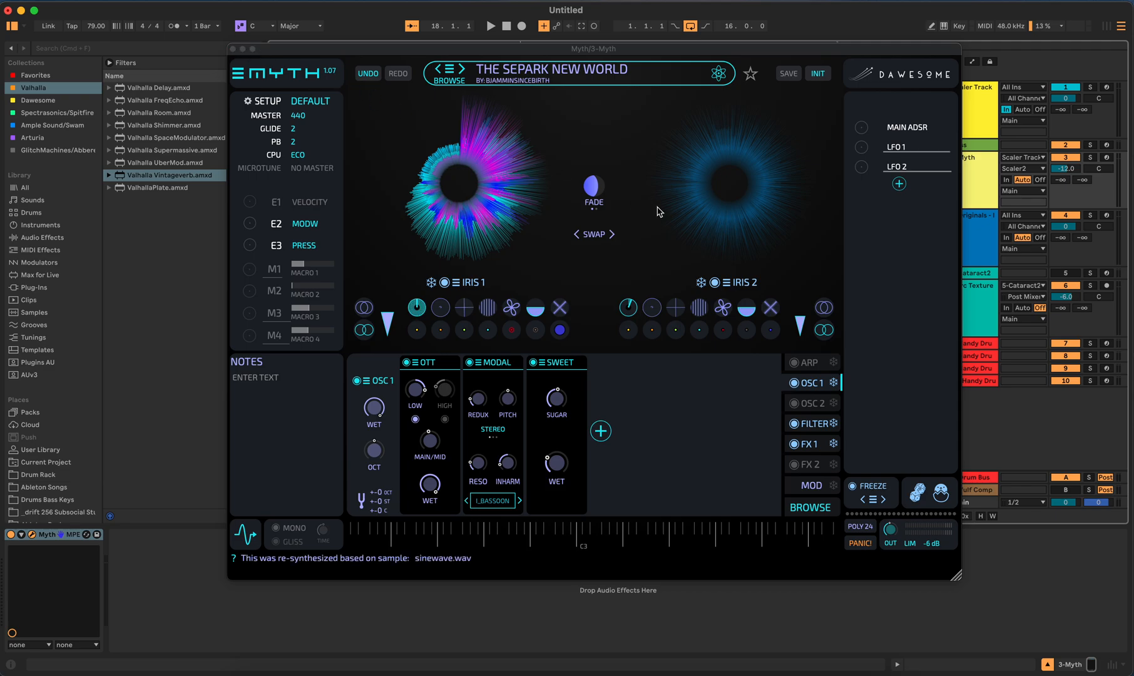
pyautogui.click(233, 50)
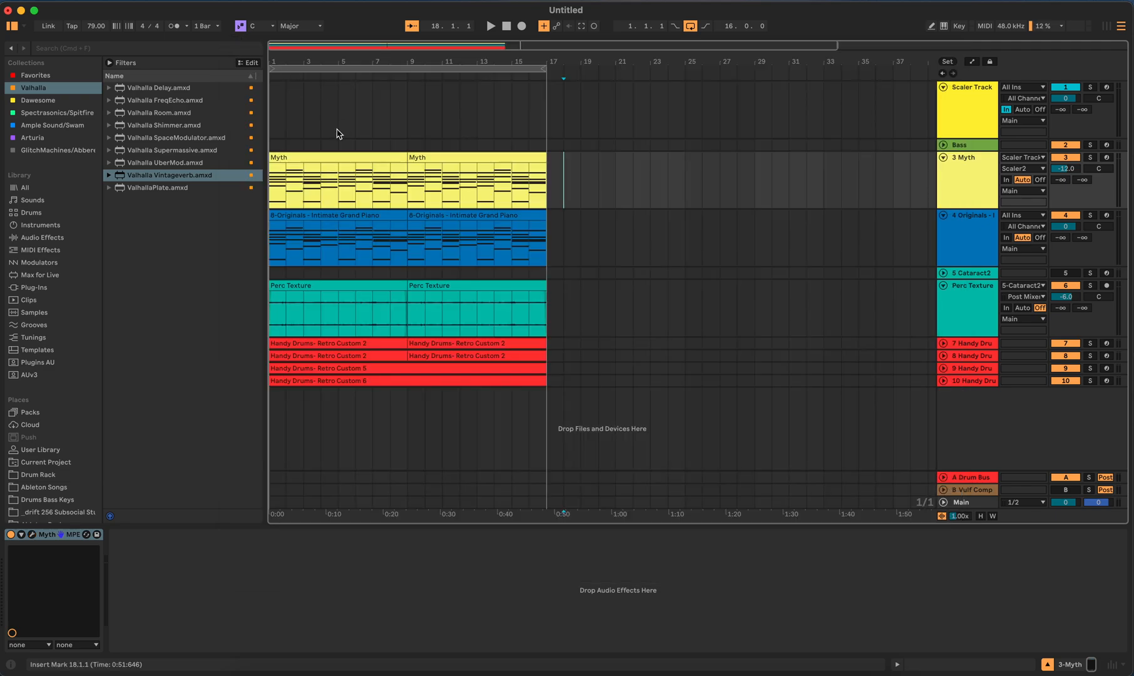